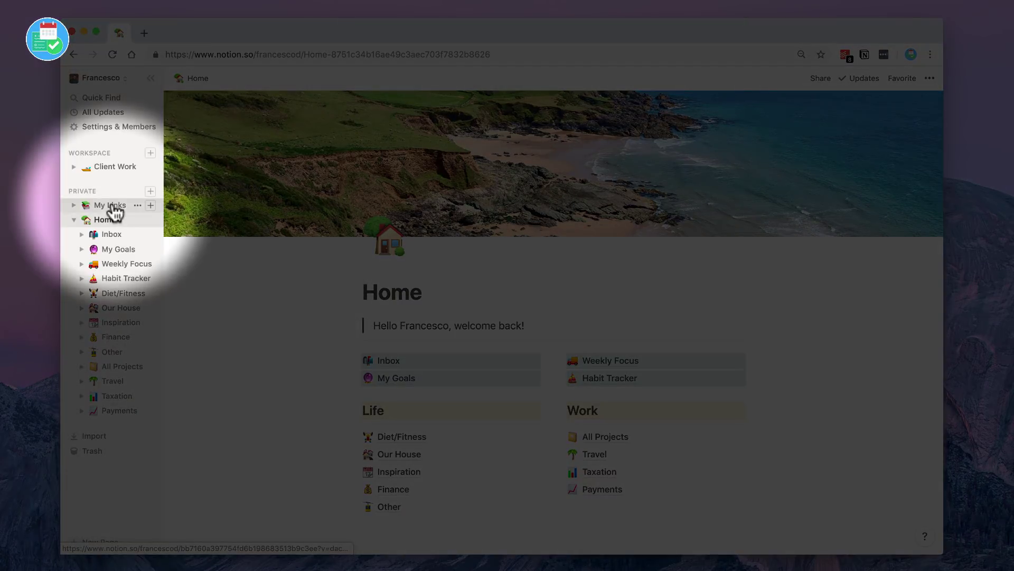
- Move My Links inside the Other page and open its BoS Conference entry
left_click_drag(116, 211, 101, 358)
left_click(108, 342)
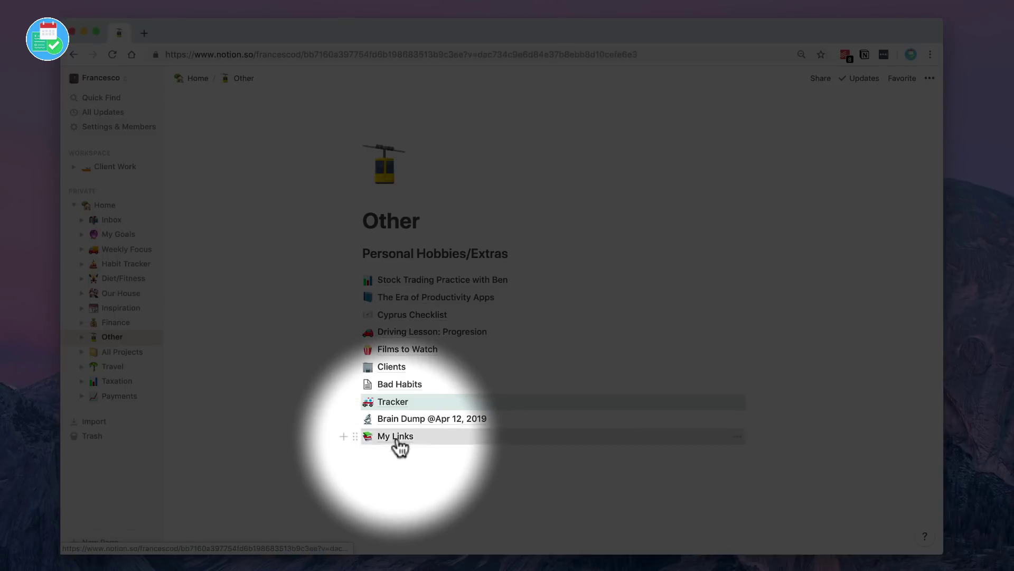
left_click(398, 439)
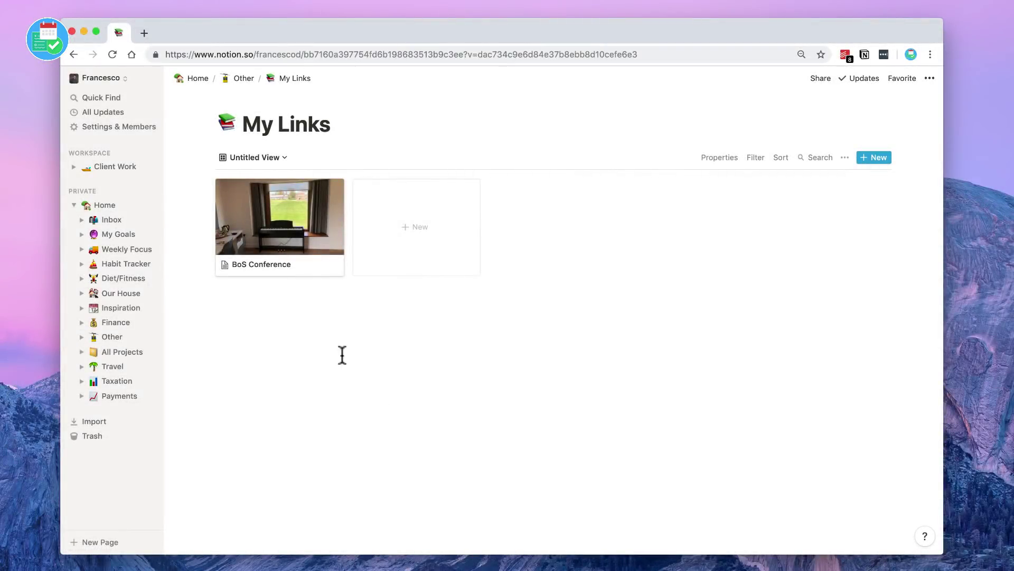
left_click(294, 237)
scroll(562, 431, "down", 3)
scroll(562, 430, "down", 4)
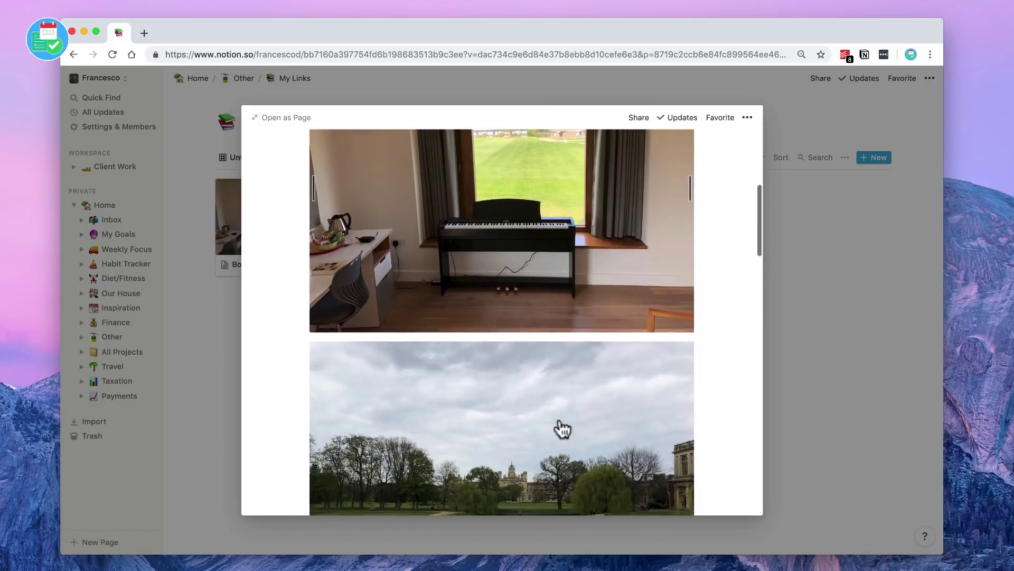
scroll(561, 431, "down", 3)
scroll(563, 431, "down", 2)
scroll(563, 431, "down", 2)
scroll(562, 431, "down", 2)
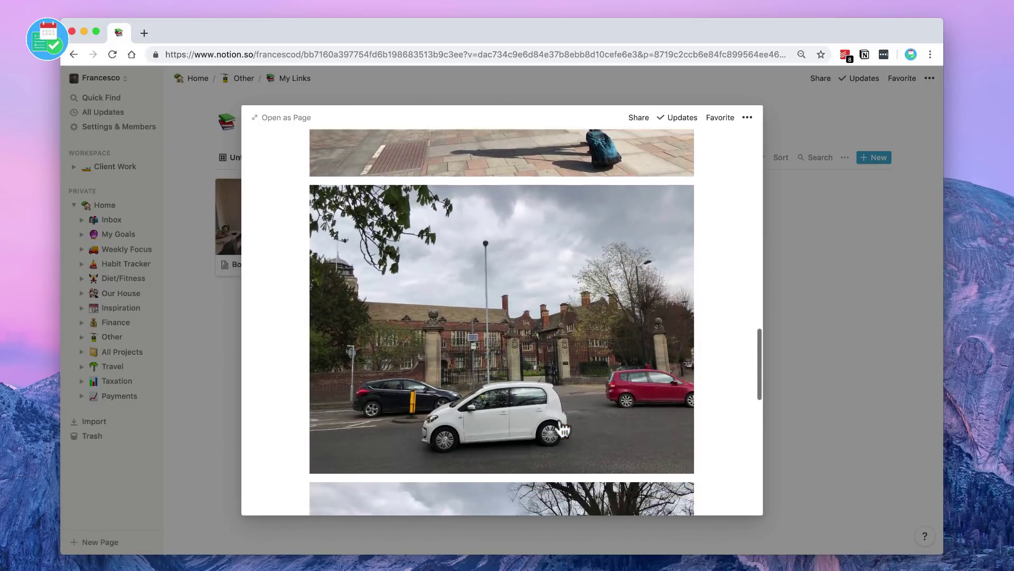
scroll(562, 431, "down", 3)
scroll(562, 431, "down", 3)
scroll(562, 431, "down", 2)
scroll(563, 431, "up", 5)
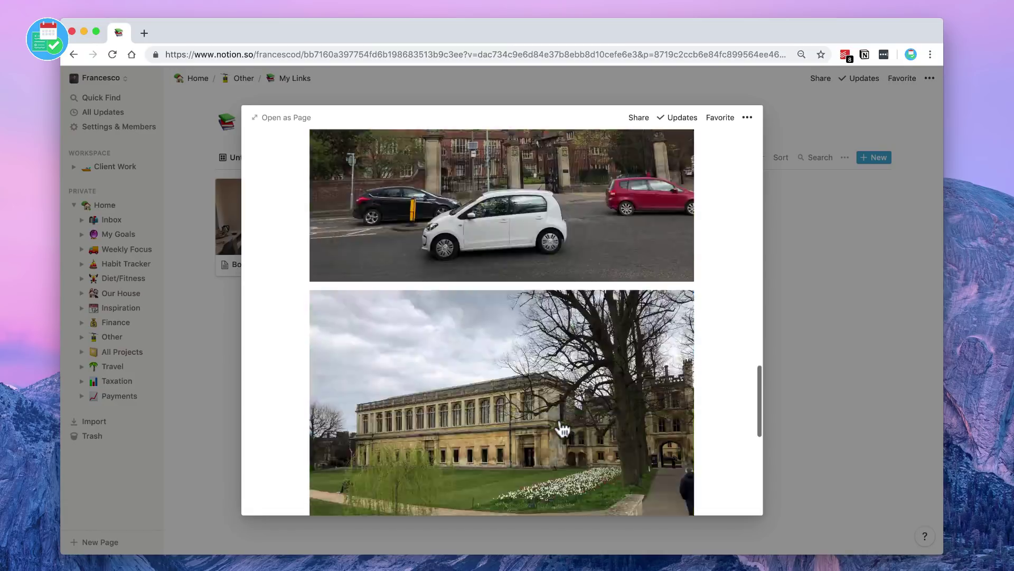
scroll(562, 430, "up", 10)
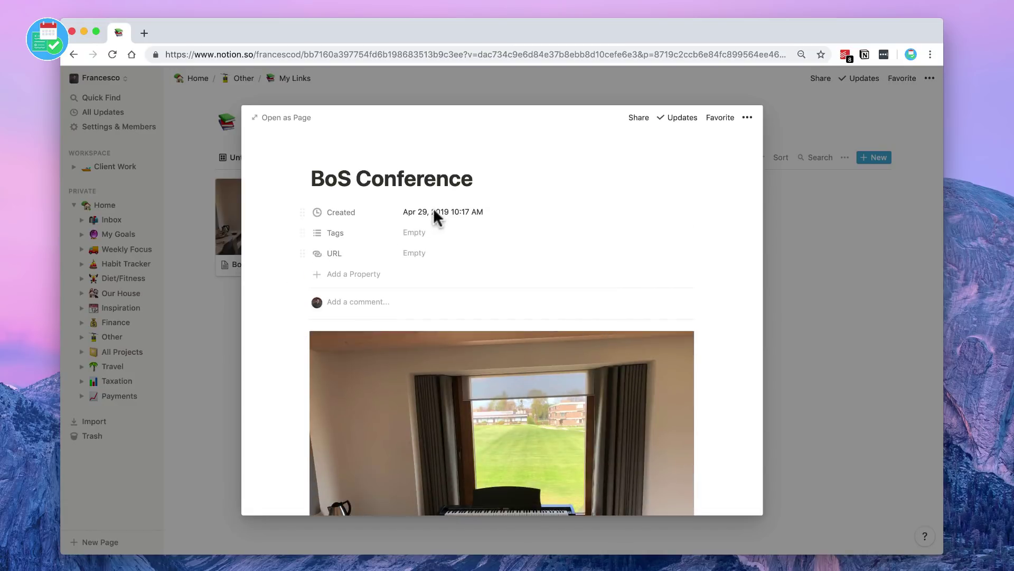
- Tag BoS Conference with a new yellow 'speaking' tag
left_click(421, 232)
type("speaking")
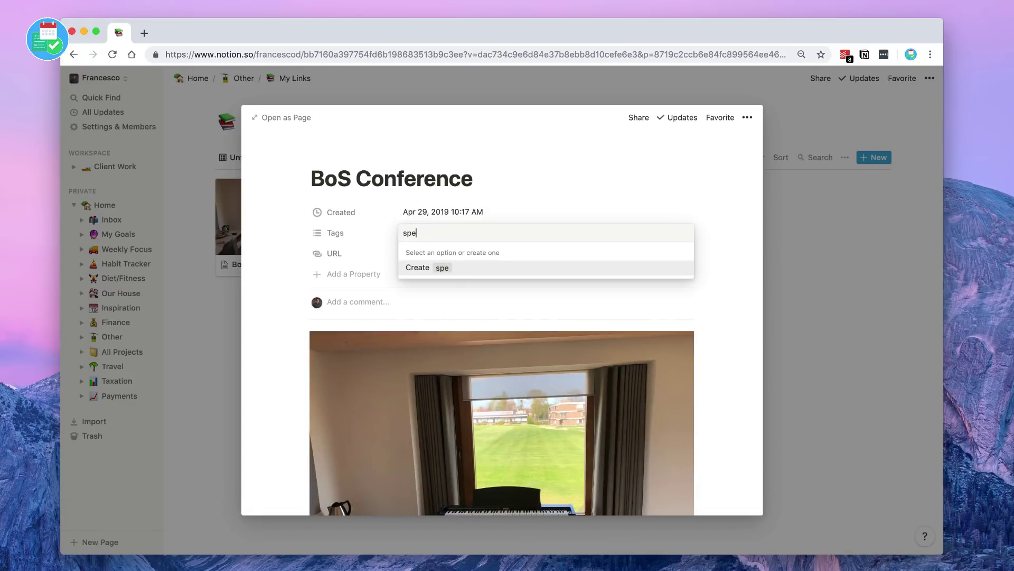
left_click(439, 268)
left_click(684, 270)
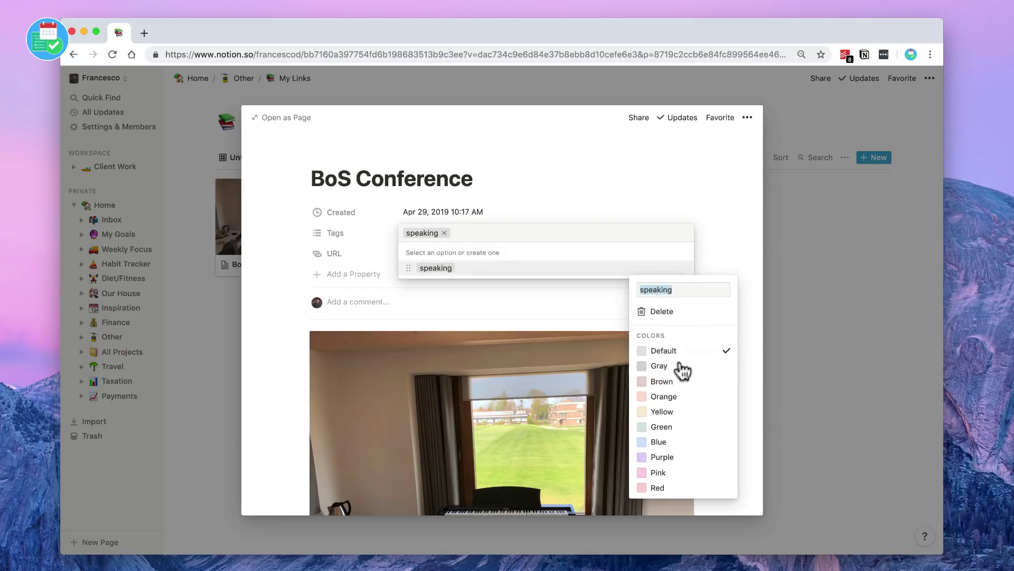
left_click(665, 412)
left_click(644, 204)
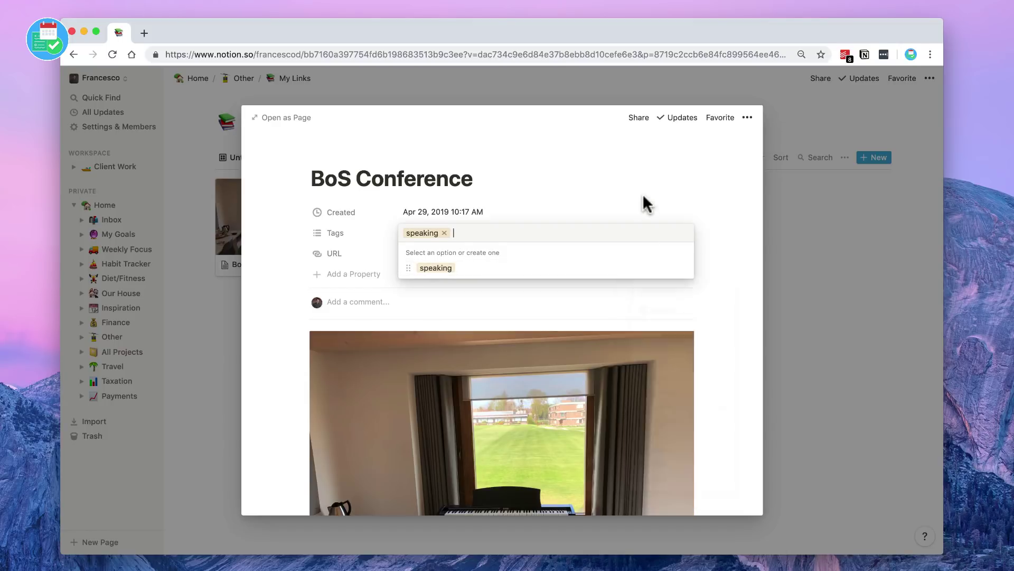
left_click(536, 198)
- Close BoS Conference and set the My Links card preview to Page Cover
left_click(822, 222)
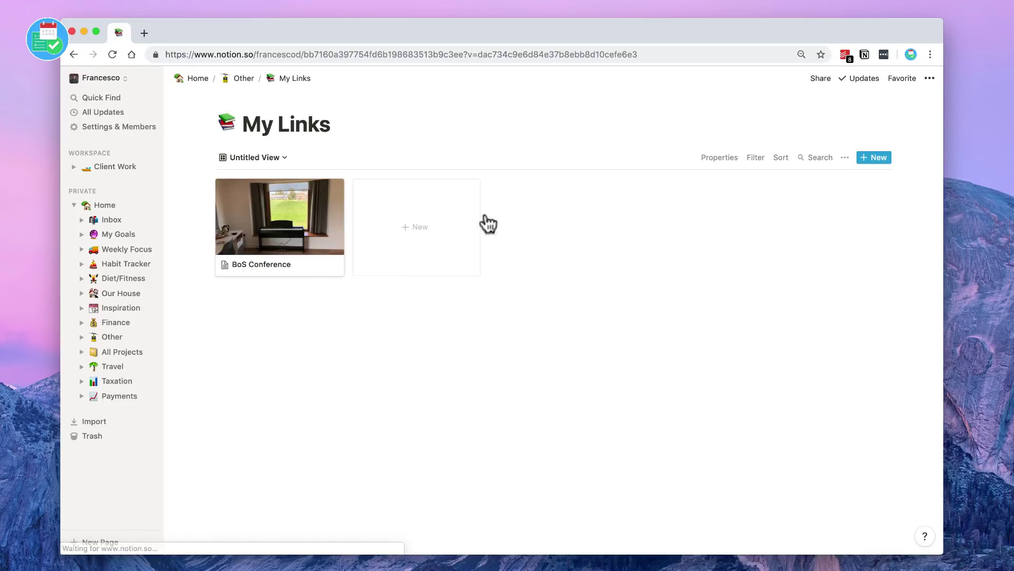
left_click(718, 159)
left_click(751, 179)
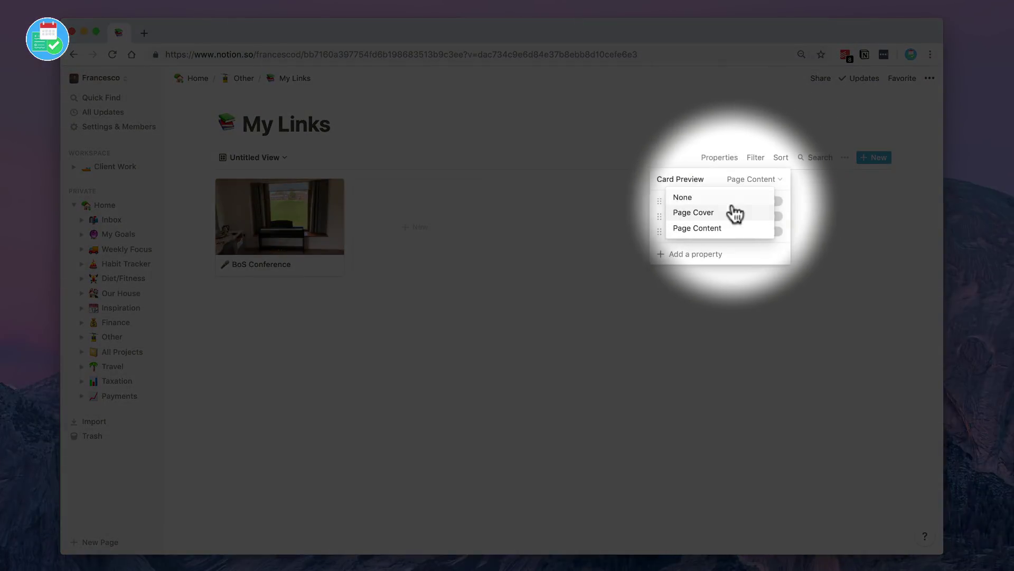
left_click(729, 197)
left_click(731, 181)
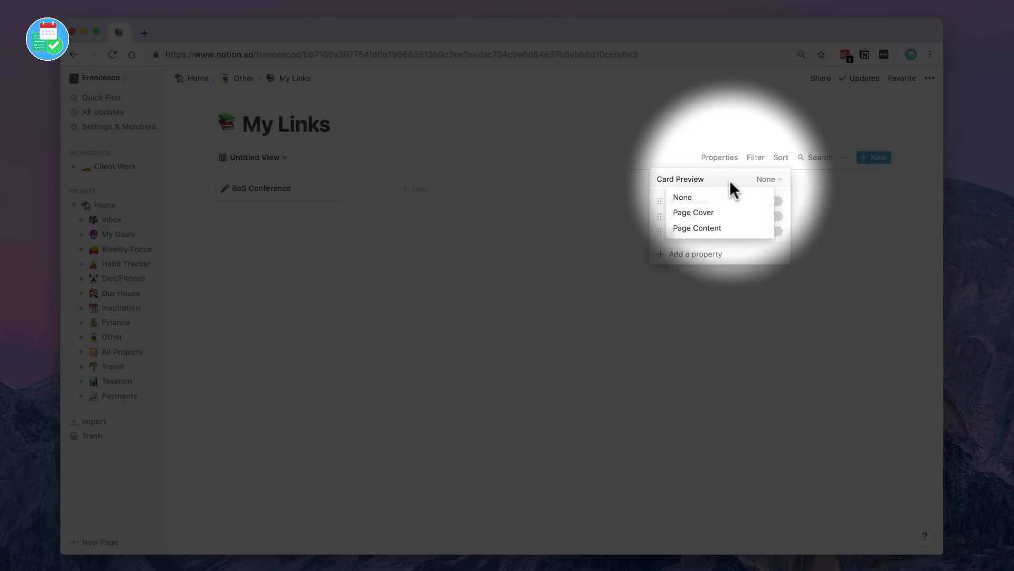
left_click(727, 215)
left_click(570, 309)
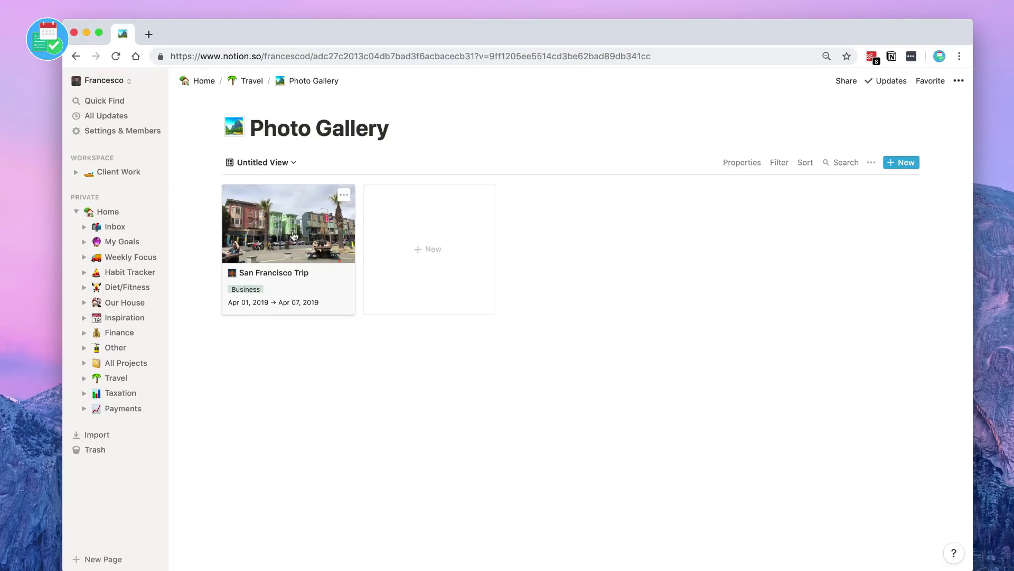
- Preview the San Francisco Trip entry in the Photo Gallery under Travel
left_click(294, 235)
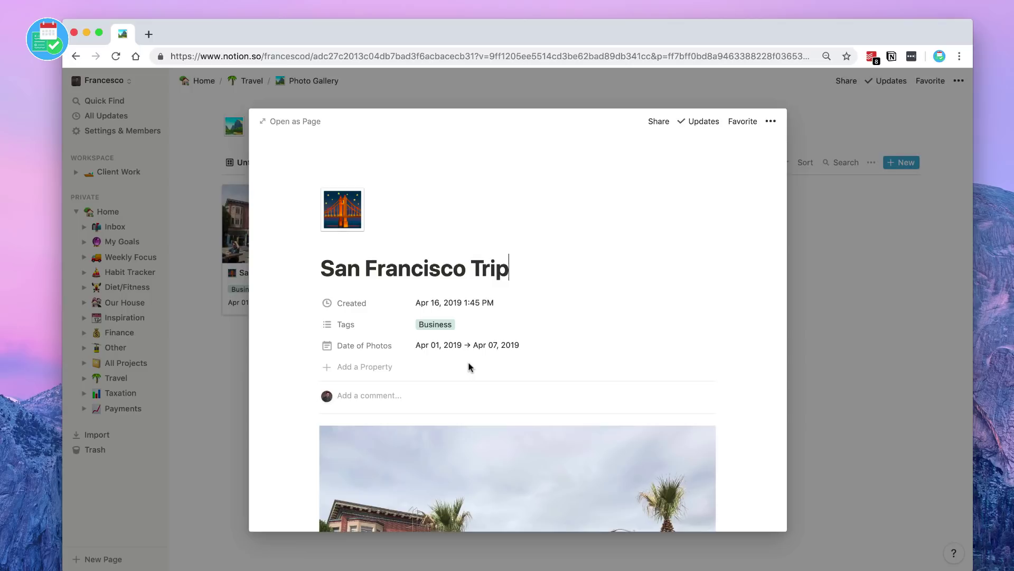
scroll(468, 367, "down", 4)
scroll(468, 366, "down", 3)
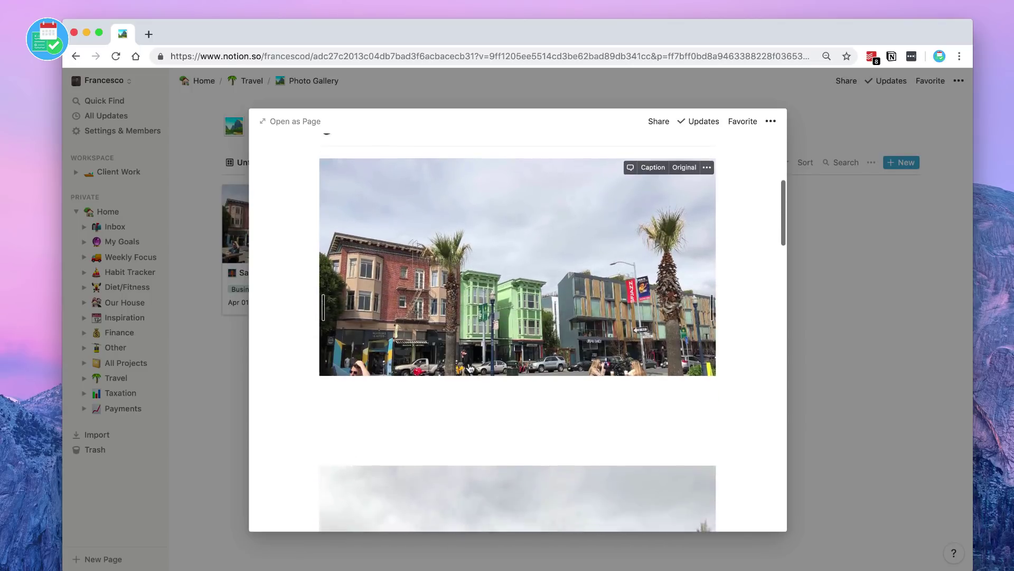
scroll(469, 367, "down", 2)
scroll(469, 368, "down", 5)
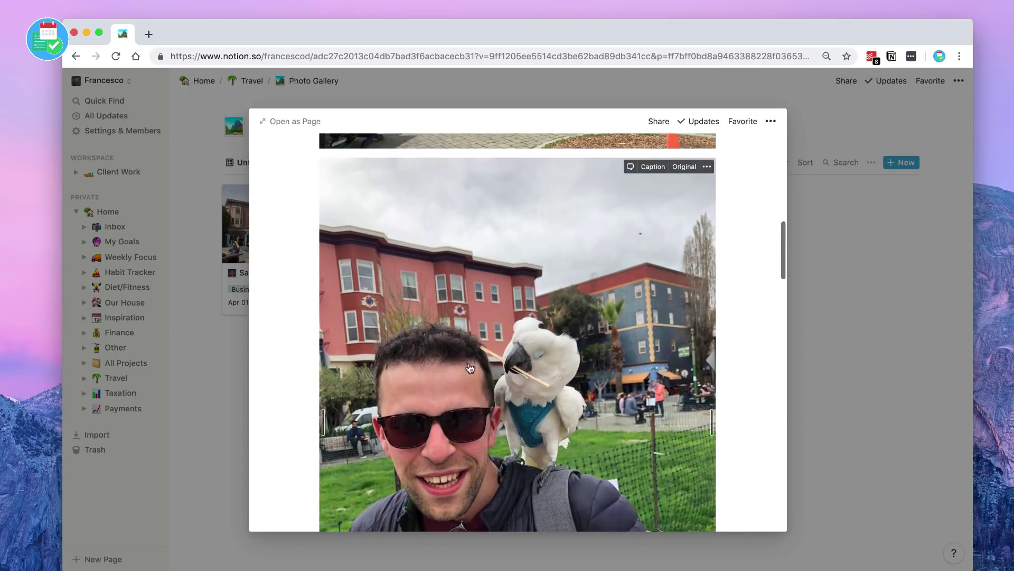
scroll(469, 367, "up", 10)
left_click(847, 278)
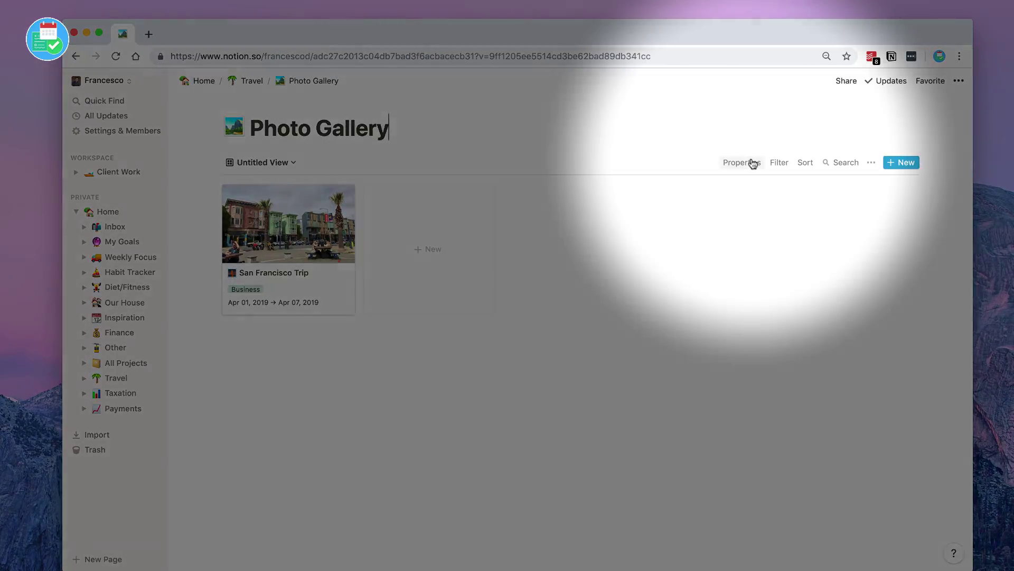
left_click(752, 163)
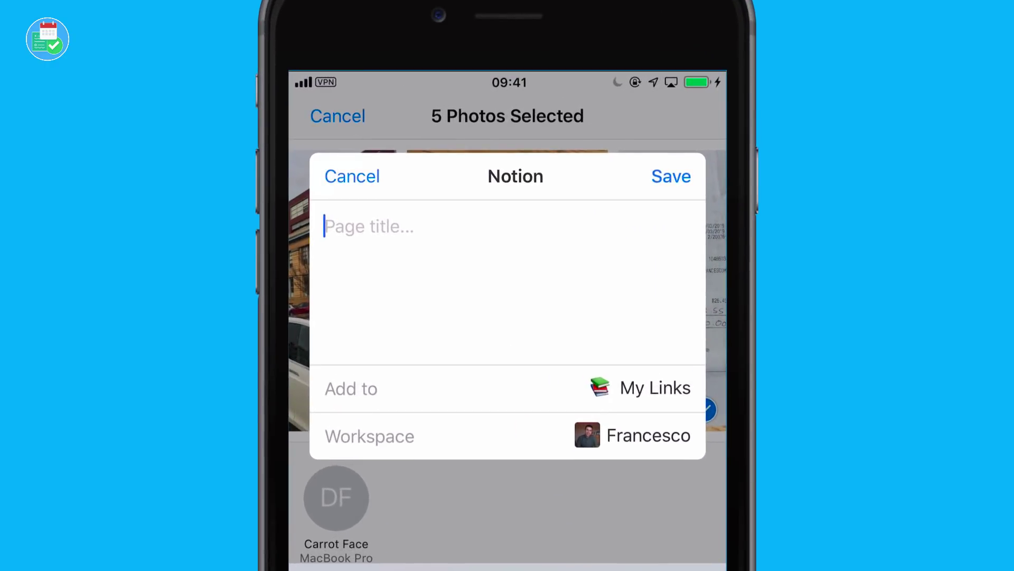
type("Rece")
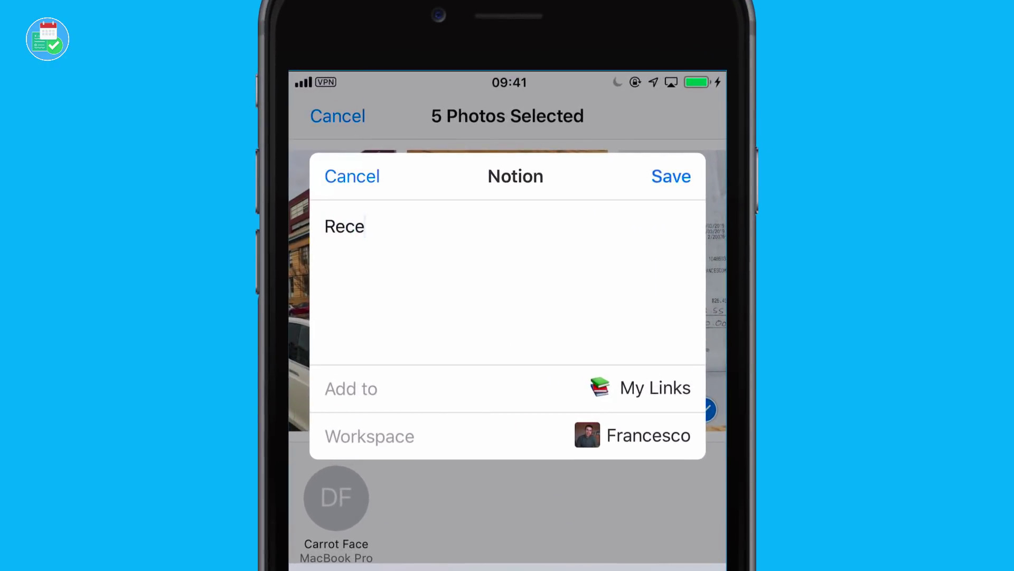
type("from SF")
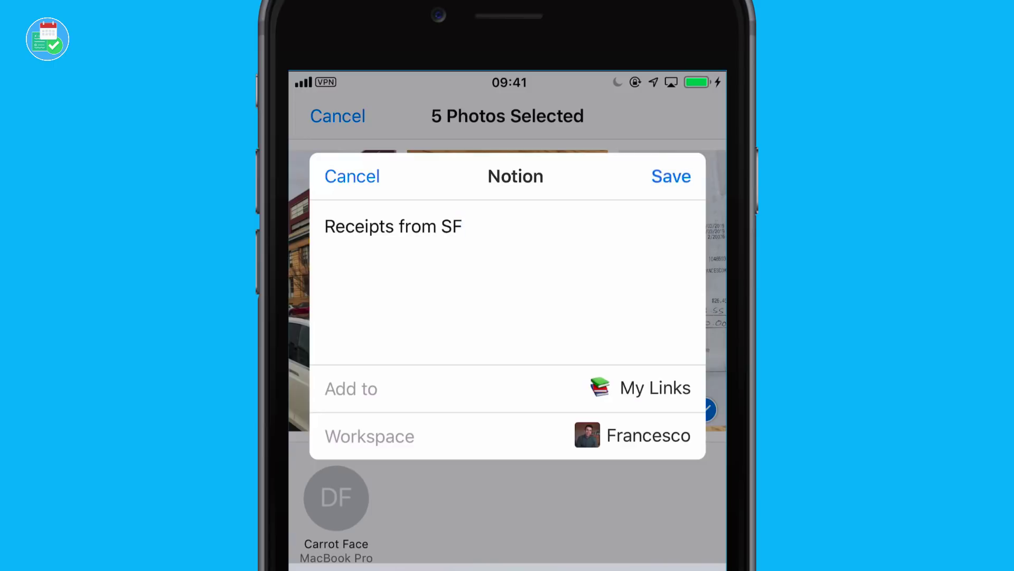
scroll(444, 277, "down", 5)
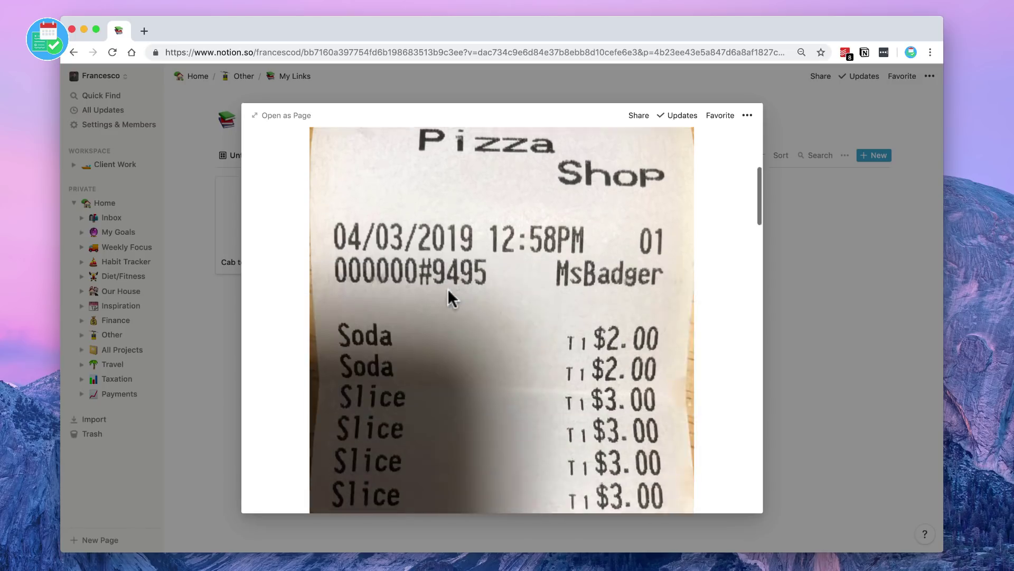
scroll(450, 297, "down", 4)
scroll(452, 299, "down", 3)
scroll(452, 299, "down", 1)
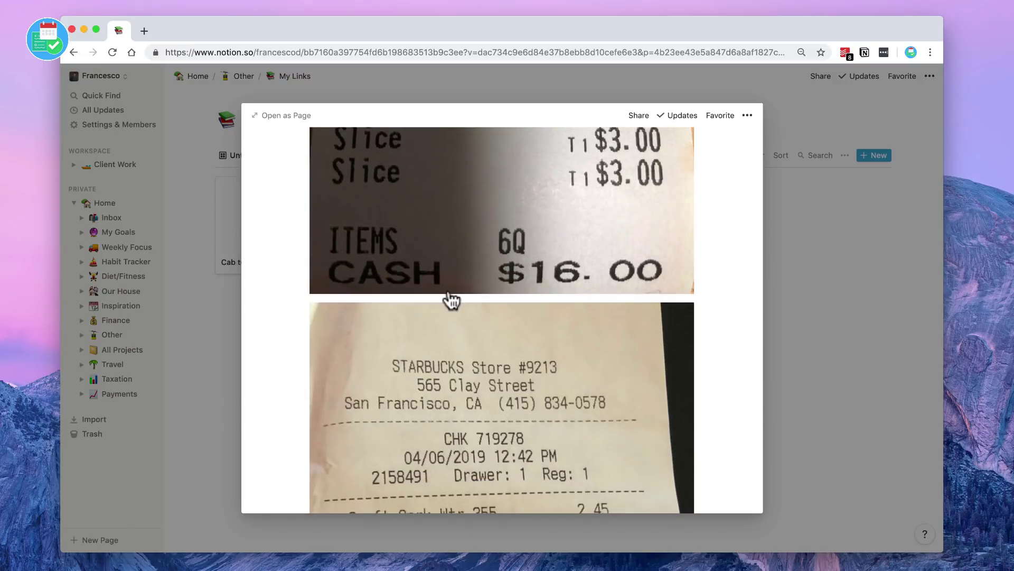
scroll(450, 293, "up", 1)
scroll(449, 293, "up", 5)
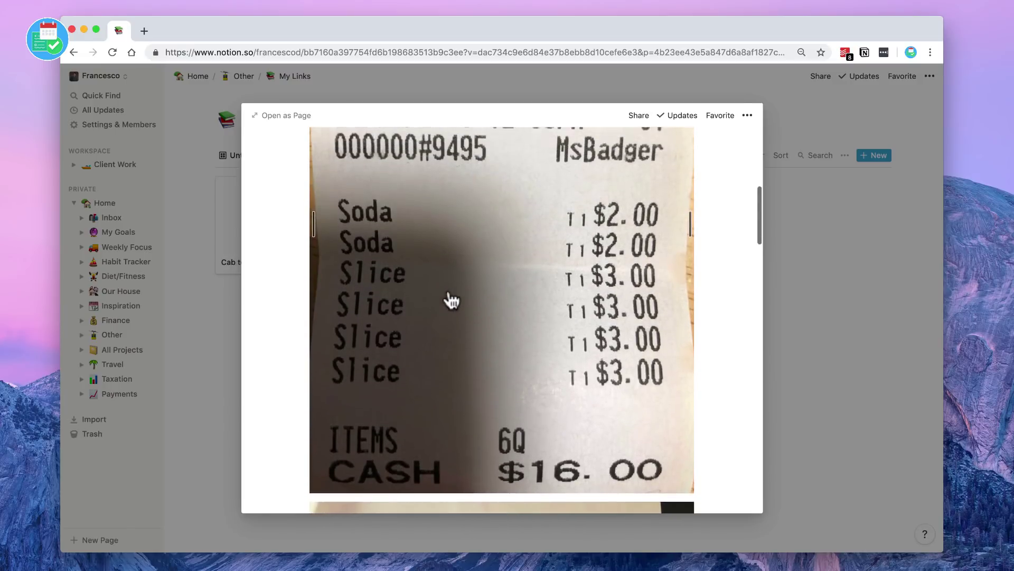
scroll(450, 291, "up", 10)
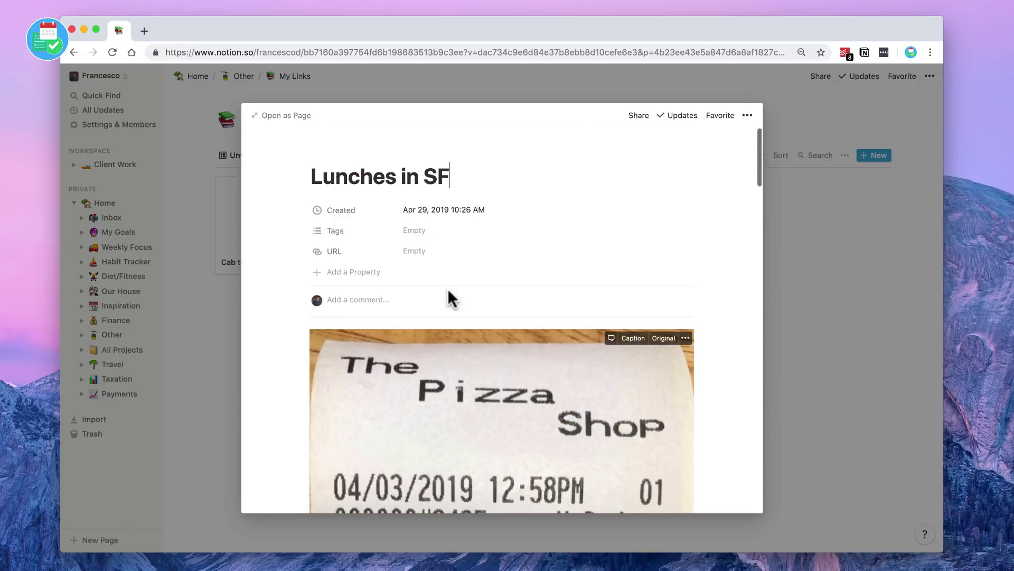
- Tag Lunches in SF with a new green 'receipts' tag
left_click(412, 235)
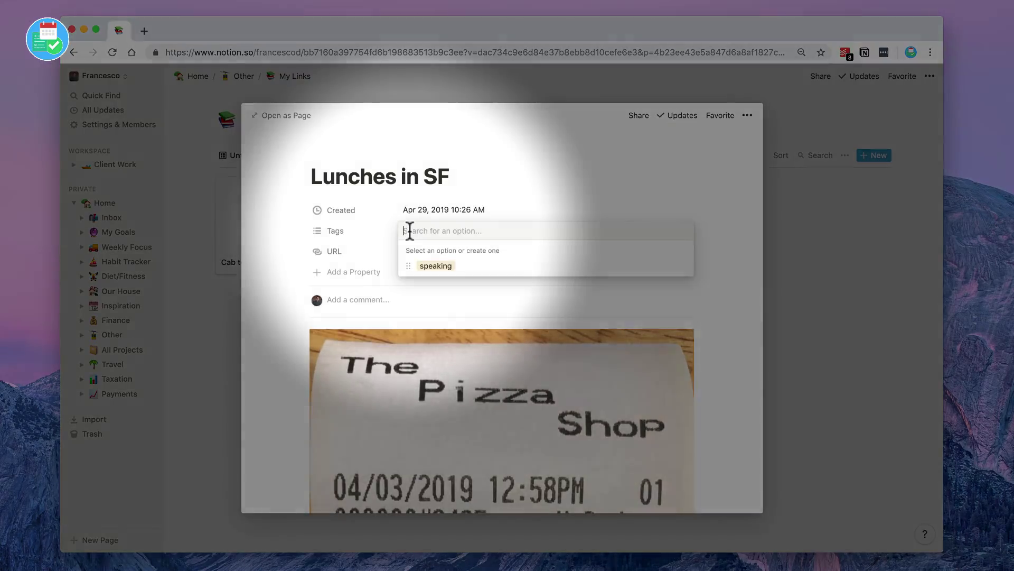
type("r")
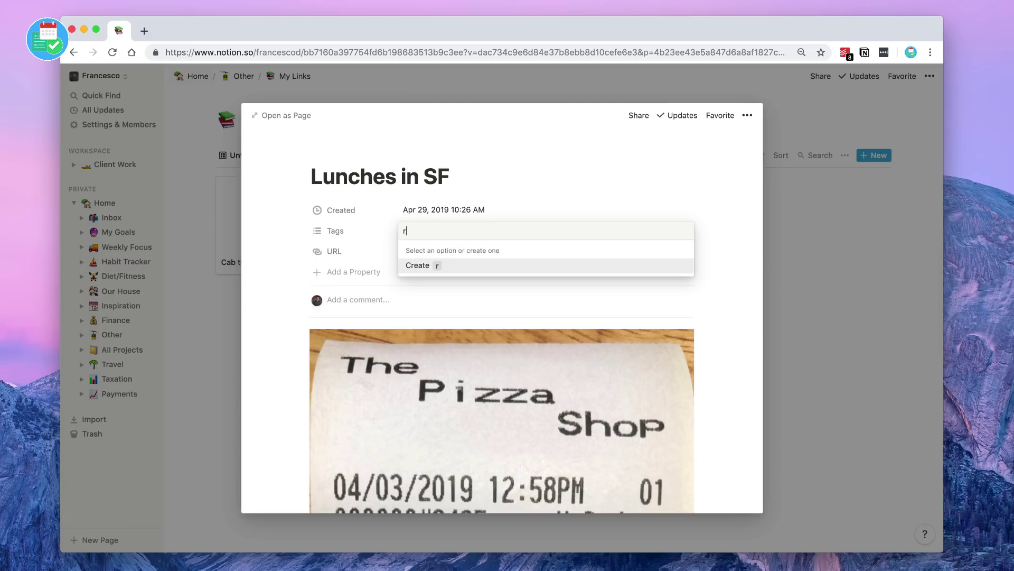
type("eceipts")
key("Return")
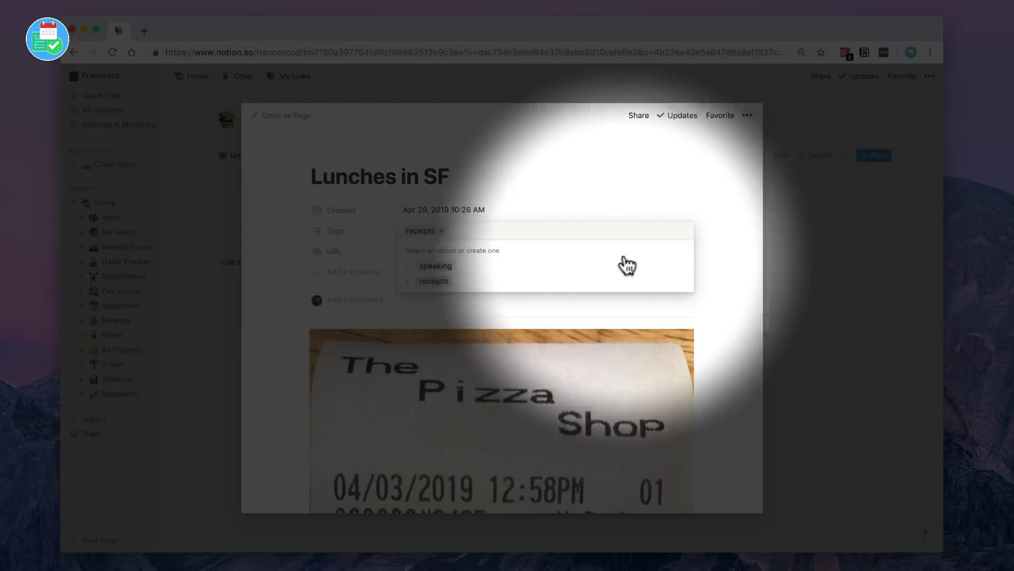
left_click(684, 280)
left_click(666, 439)
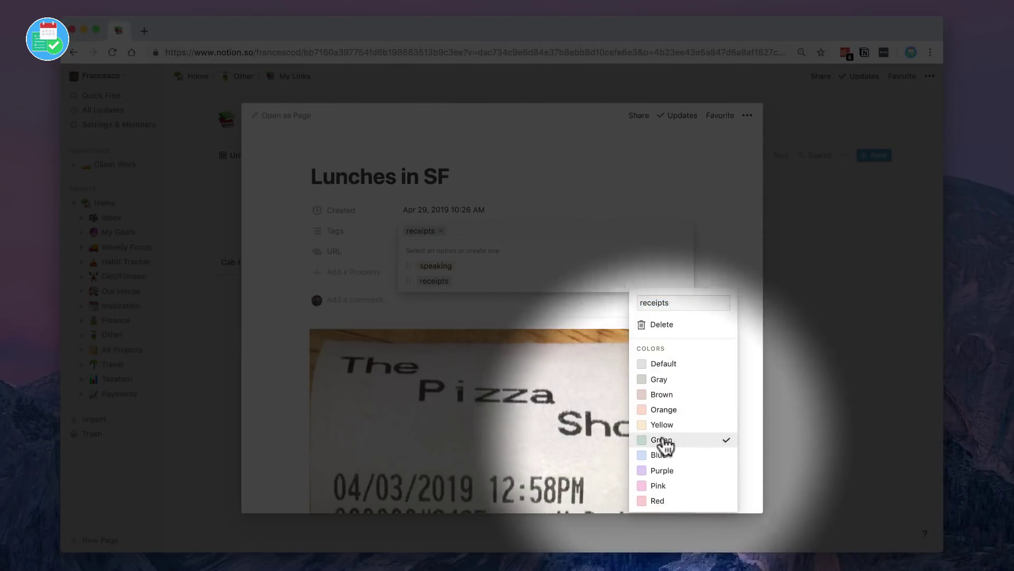
key("Escape")
left_click(510, 188)
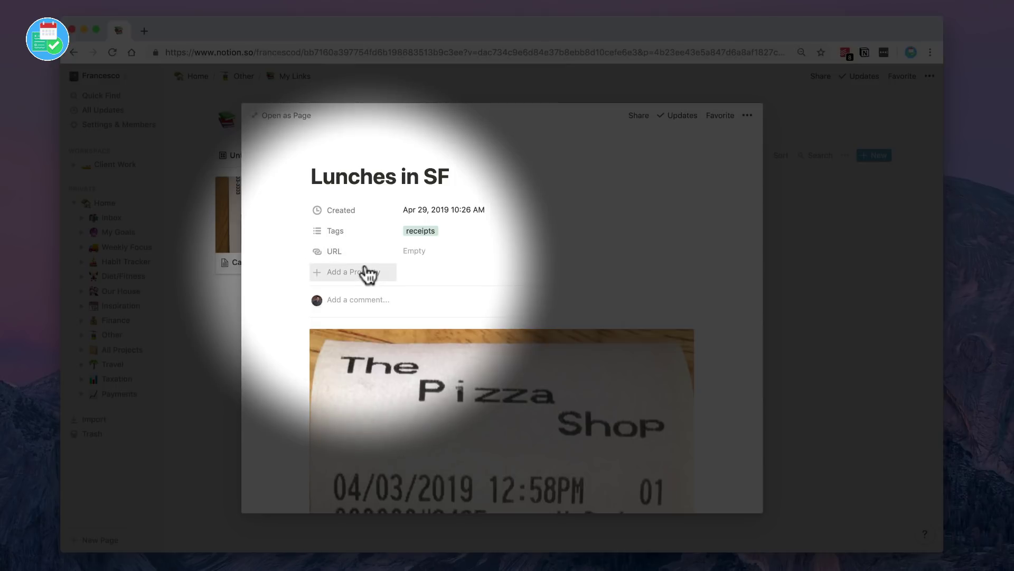
- Add a Date property to Lunches in SF set to Apr 04, 2019
left_click(369, 274)
type("Date of")
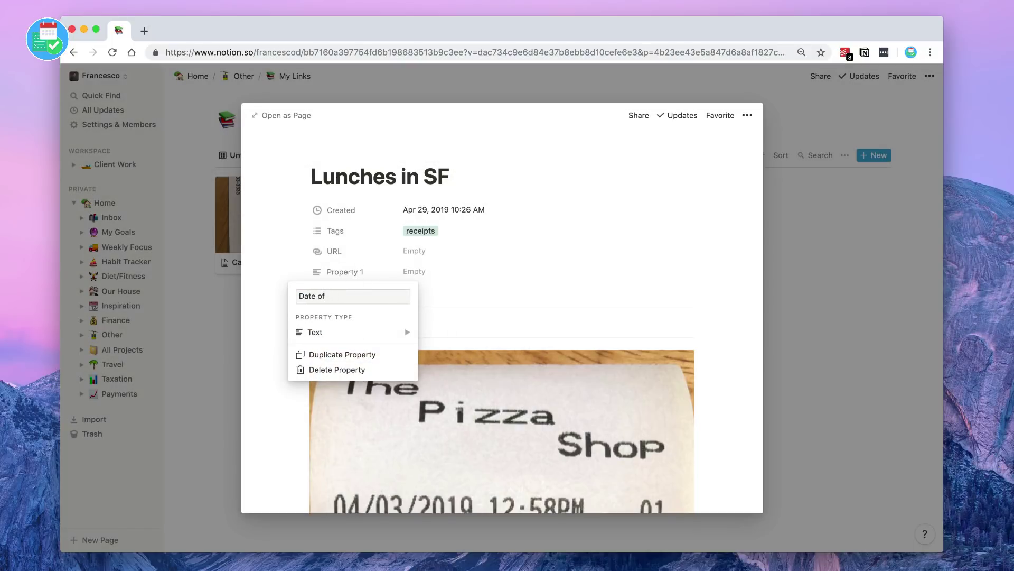
key("BackSpace")
key("BackSpace")
key("BackSpace")
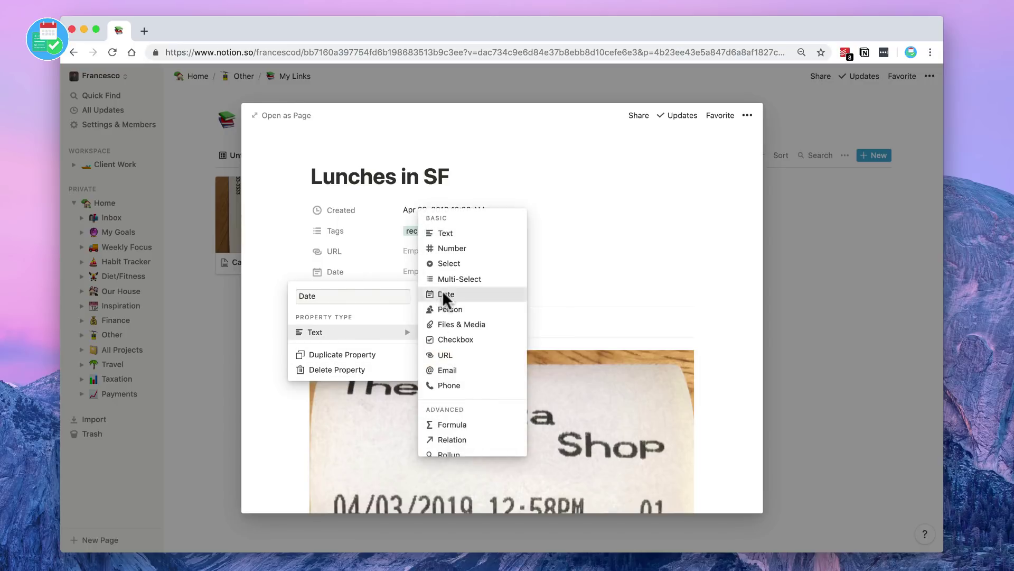
left_click(444, 296)
left_click(413, 274)
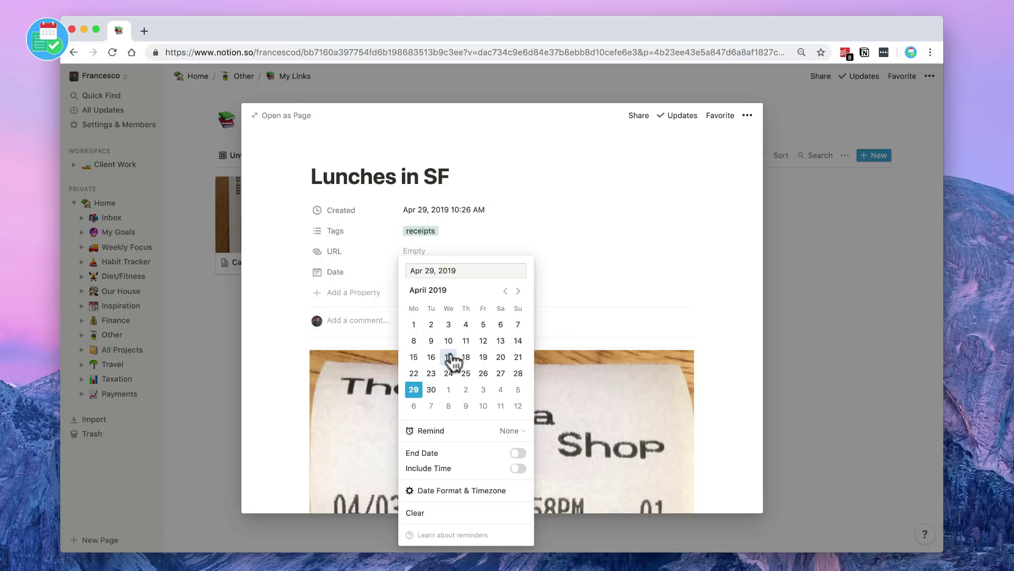
left_click(466, 324)
left_click(441, 238)
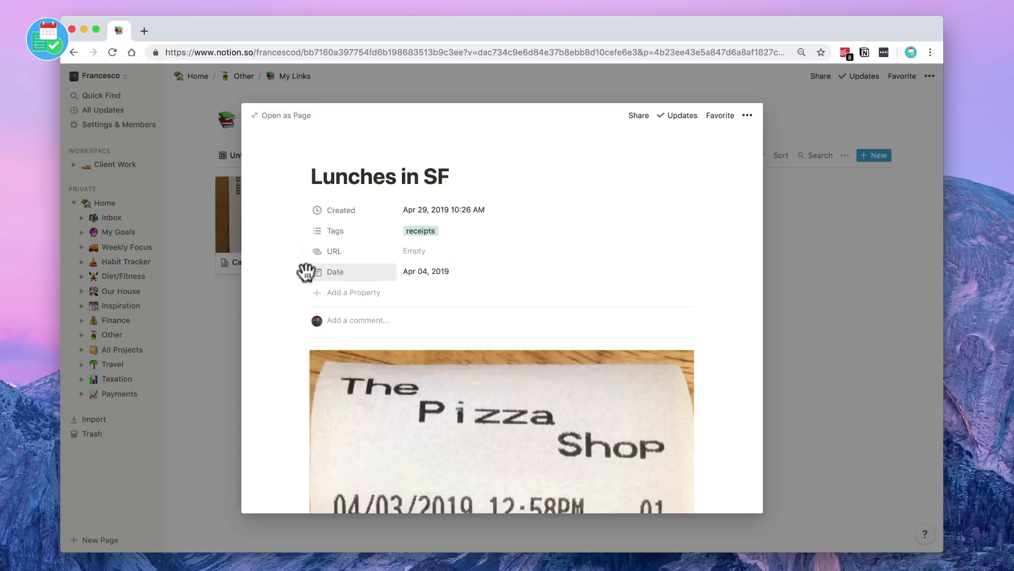
- Move the Date property below Created and delete the URL property
left_click_drag(306, 272, 302, 228)
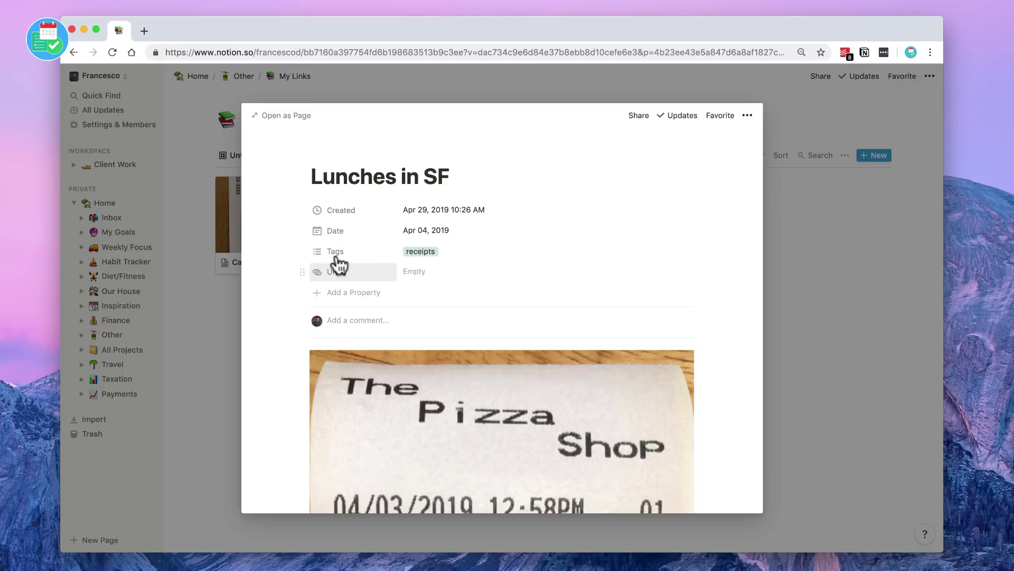
left_click(305, 272)
left_click(331, 369)
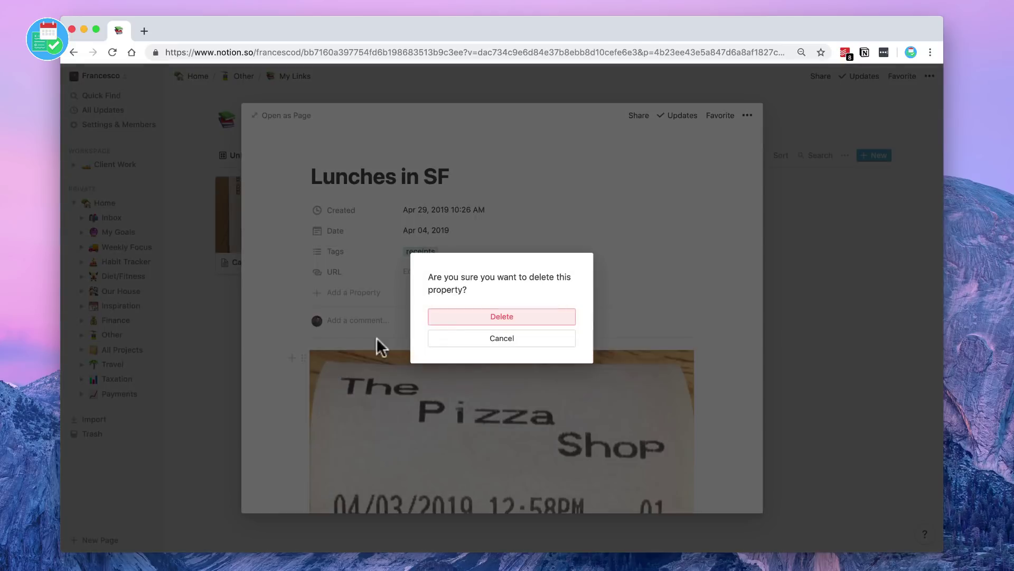
left_click(471, 317)
scroll(441, 349, "down", 1)
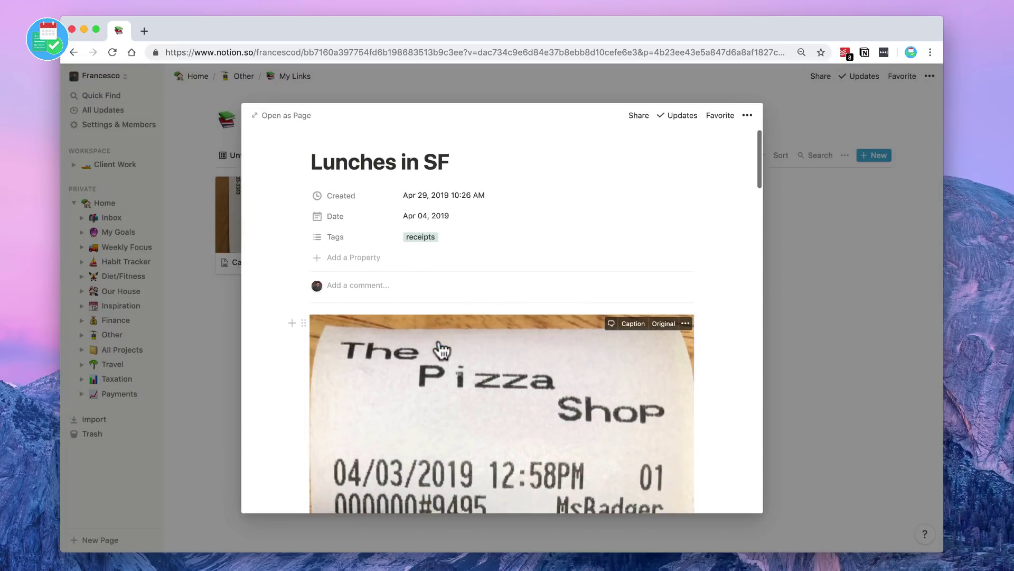
scroll(442, 350, "up", 1)
- Add a new 'lunch' tag to Lunches in SF
left_click(460, 255)
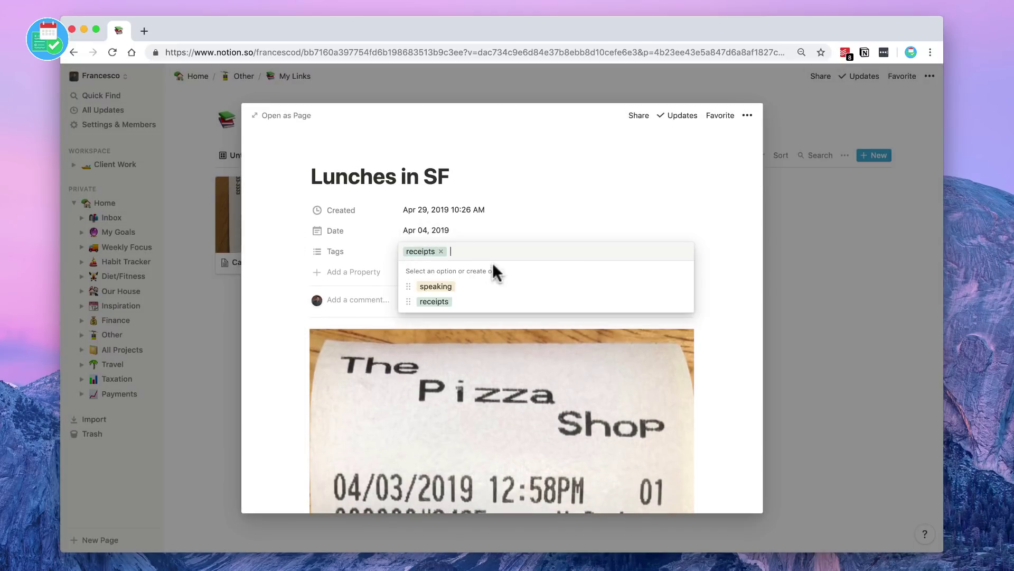
type("lunch")
key("Return")
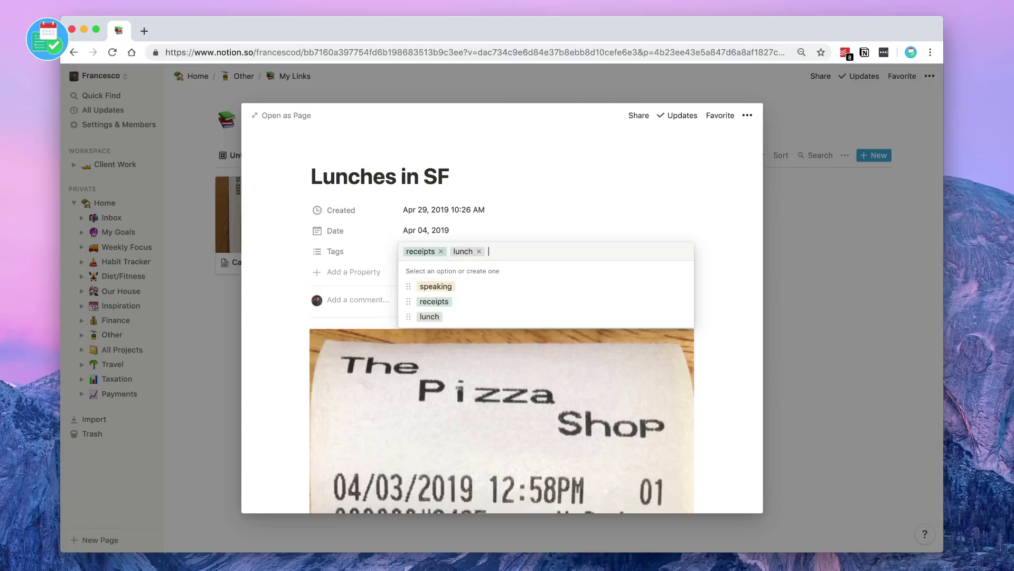
left_click(581, 206)
- Open Cab to Airport and give it a taxi emoji icon
left_click(852, 212)
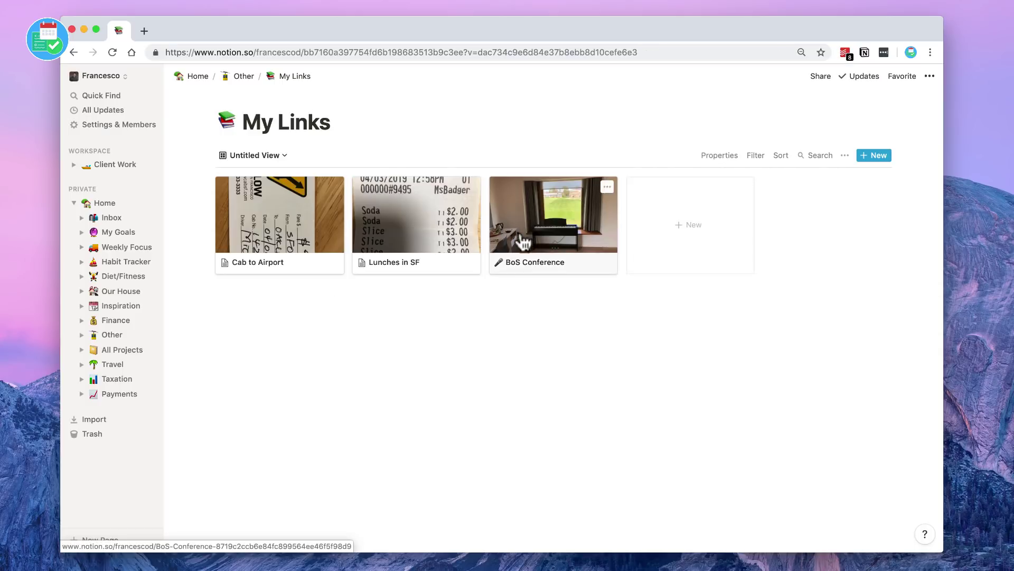
left_click(311, 233)
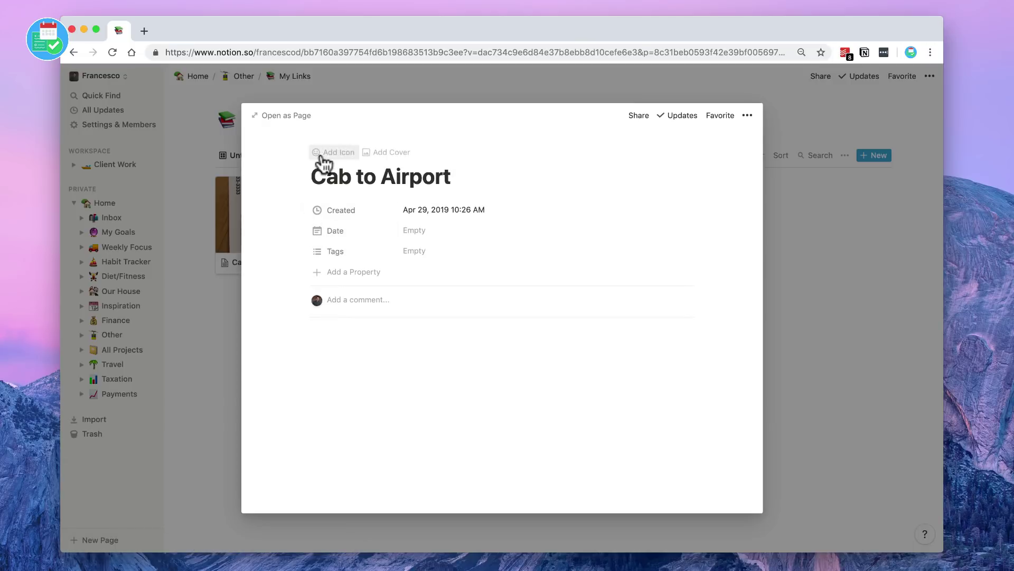
left_click(333, 153)
left_click(341, 205)
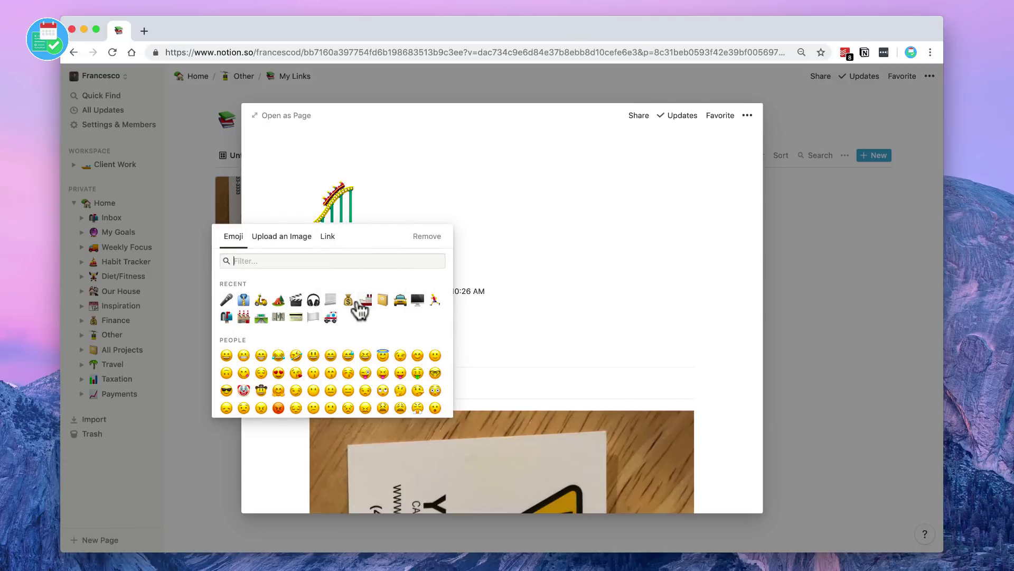
left_click(400, 299)
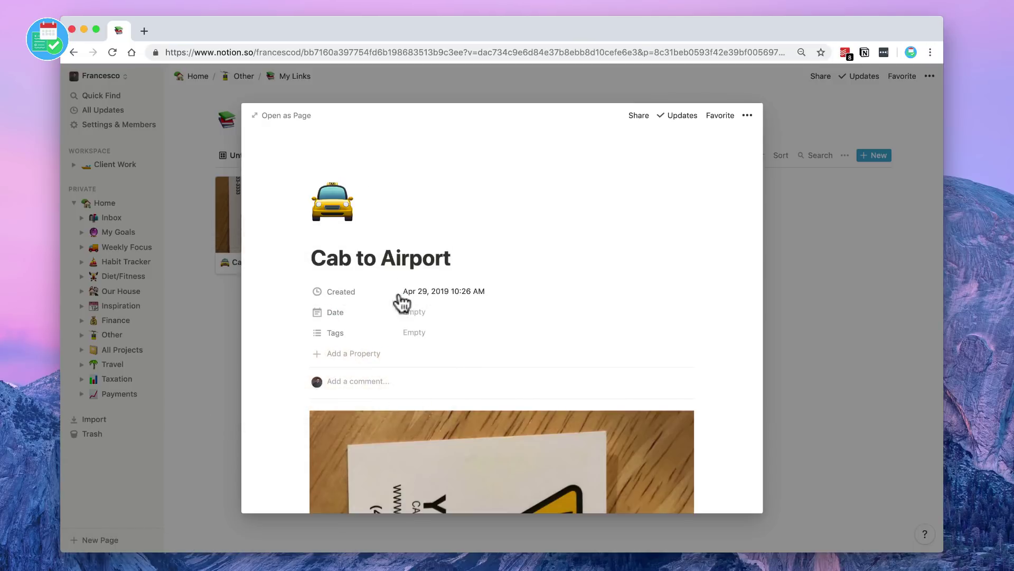
- Tag Cab to Airport with receipts and a new 'cab' tag
left_click(415, 336)
left_click(444, 382)
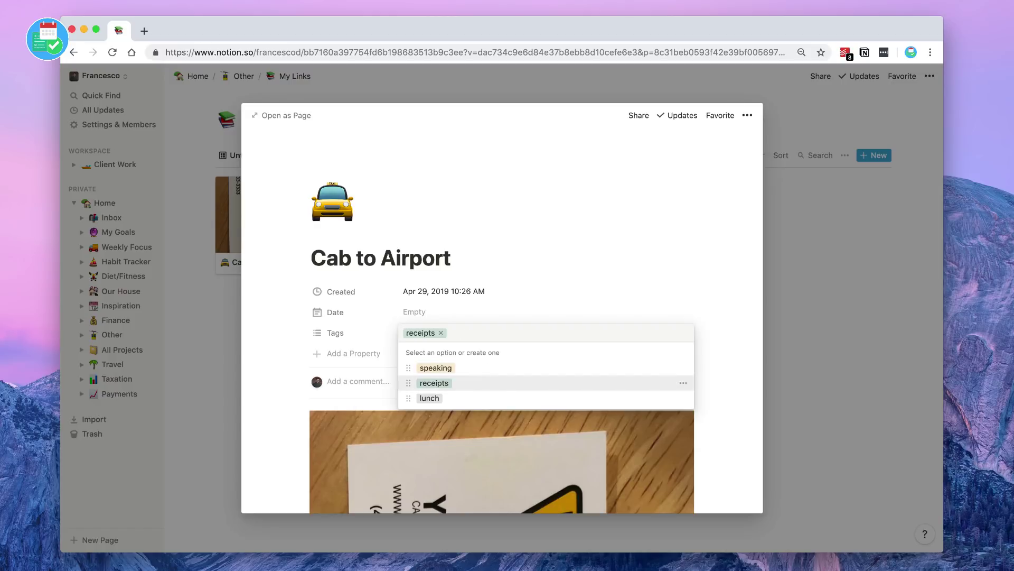
type("cab")
key("Return")
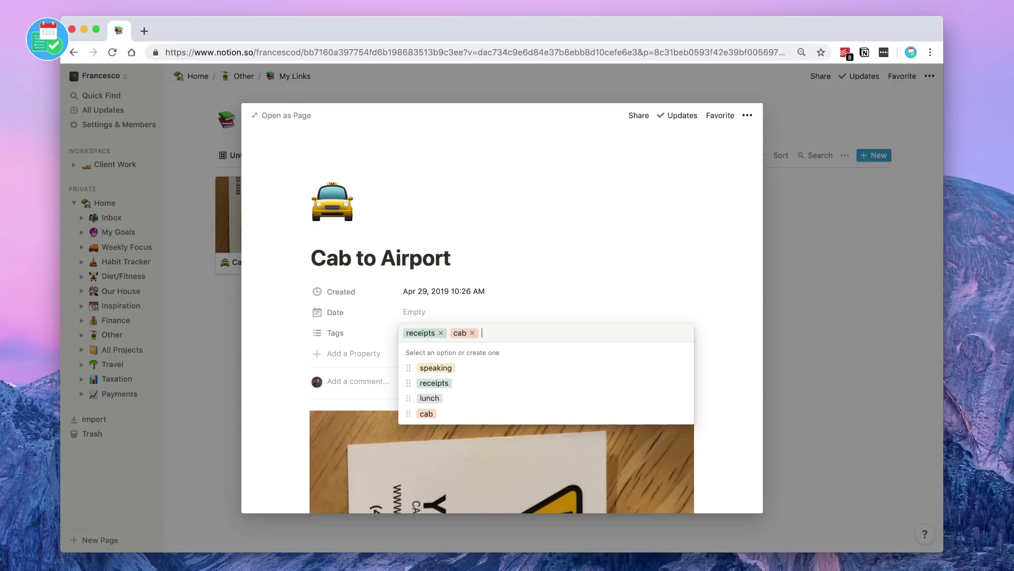
key("Escape")
- Set the Cab to Airport date to Apr 01, 2019
left_click(414, 314)
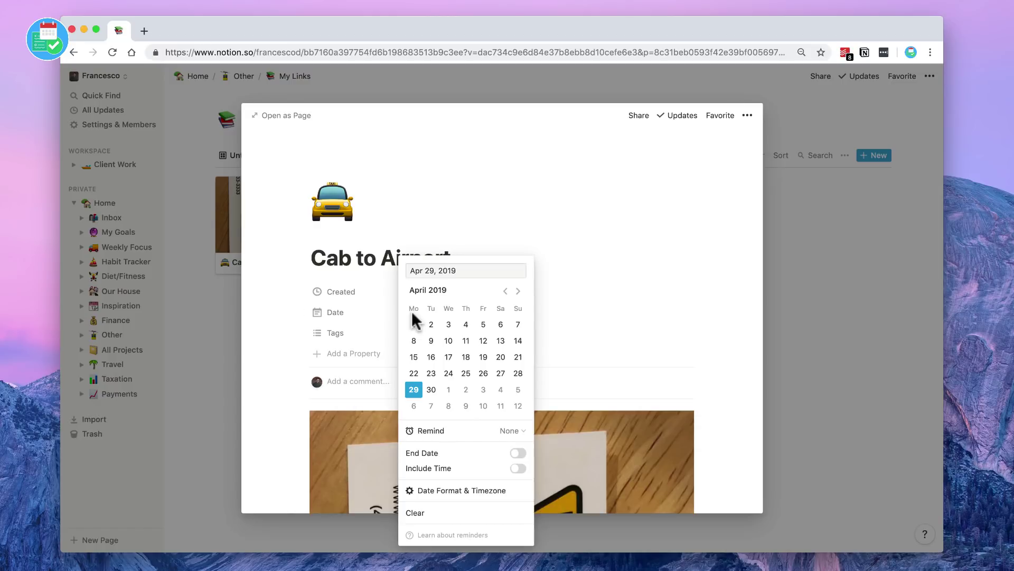
left_click(449, 391)
left_click(840, 289)
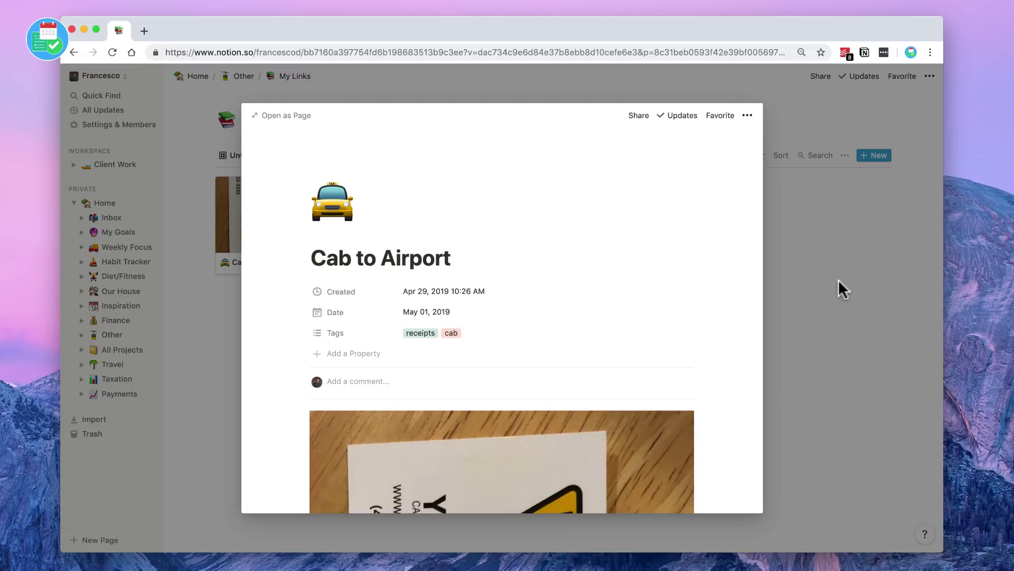
left_click(434, 312)
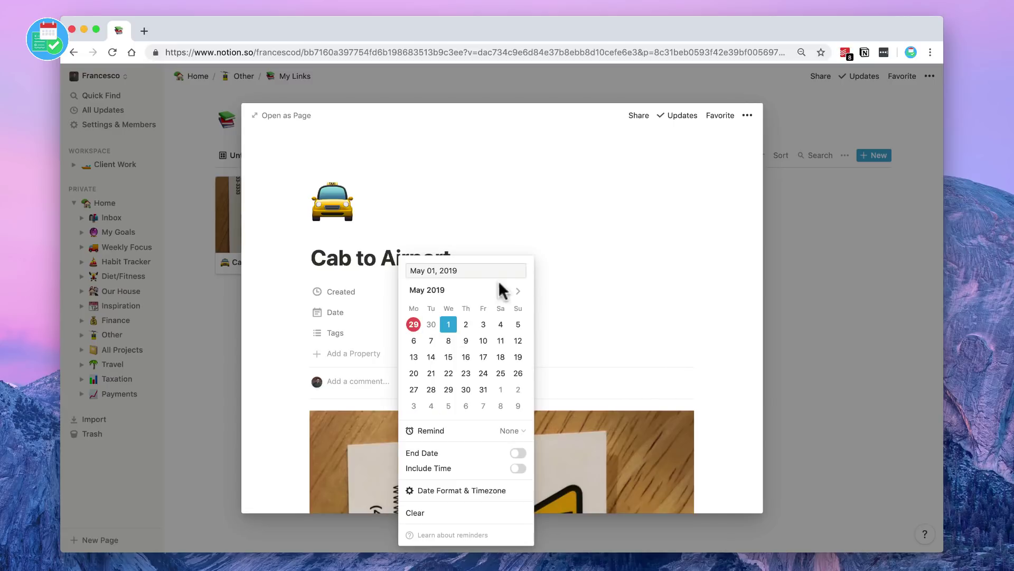
left_click(505, 292)
left_click(415, 324)
left_click(852, 254)
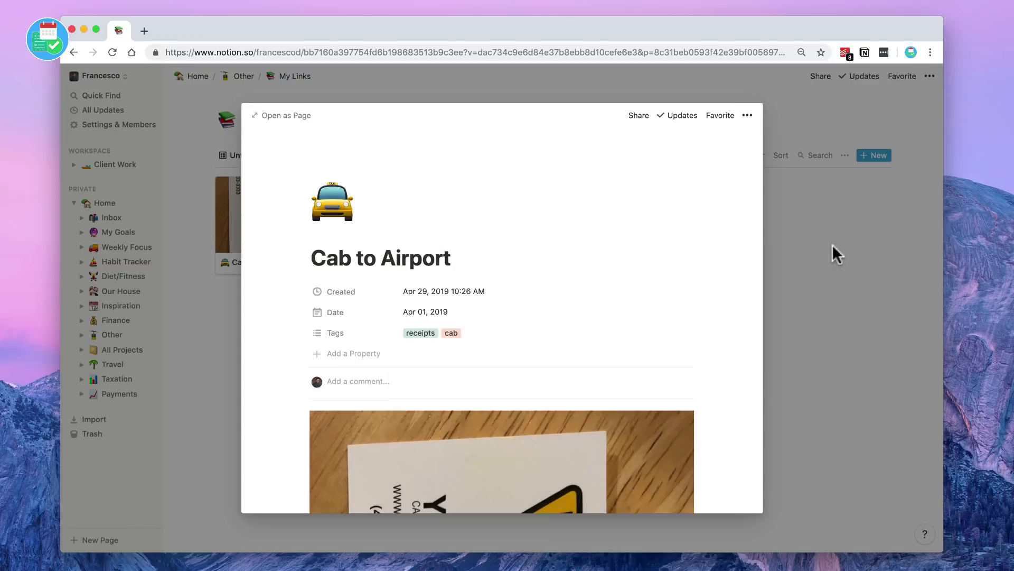
left_click(824, 246)
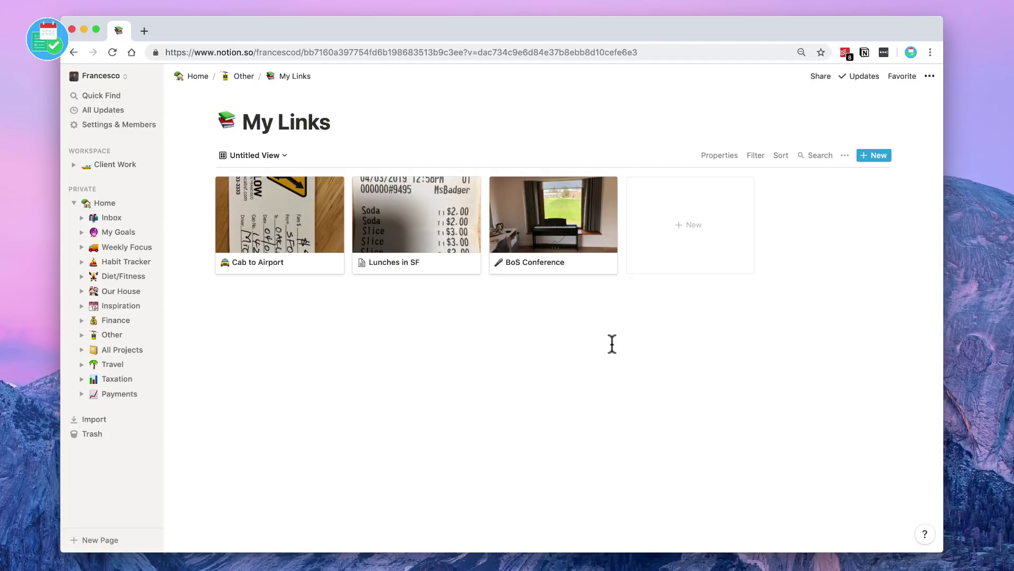
- Search the gallery for receipts and turn on Tags and Date in the card preview
left_click(803, 161)
type("receipts")
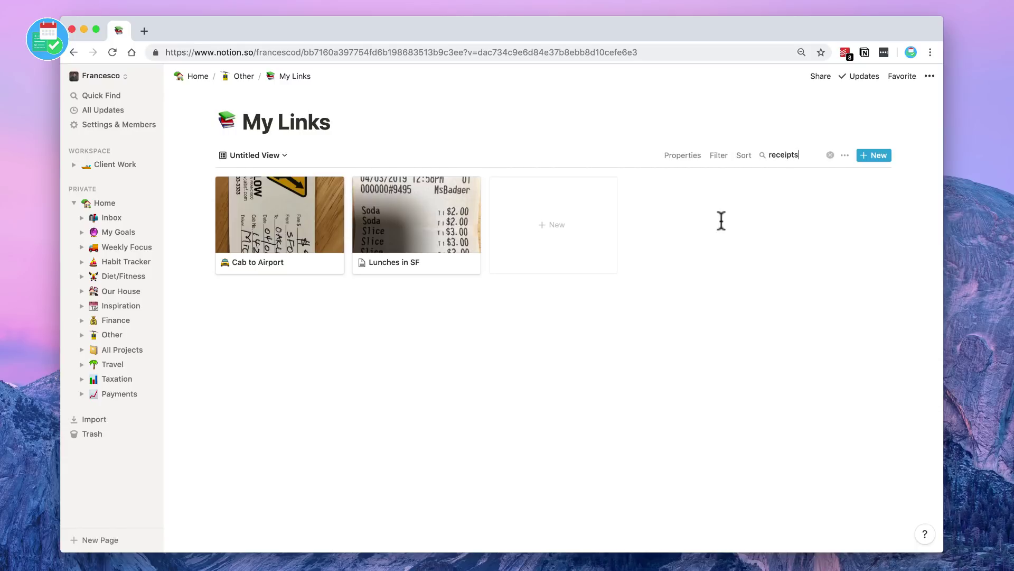
left_click(683, 156)
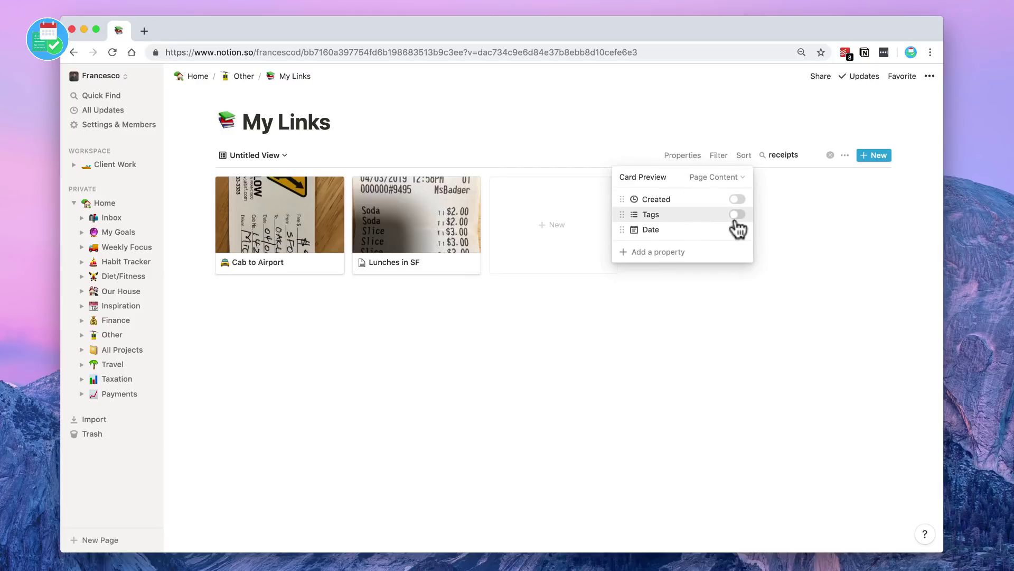
left_click(738, 216)
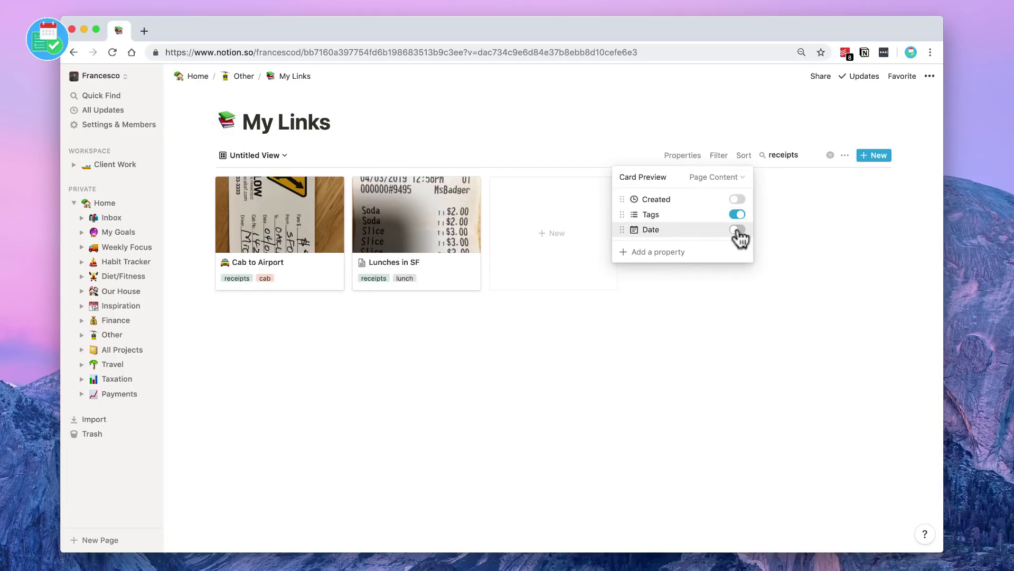
left_click(737, 230)
left_click(709, 369)
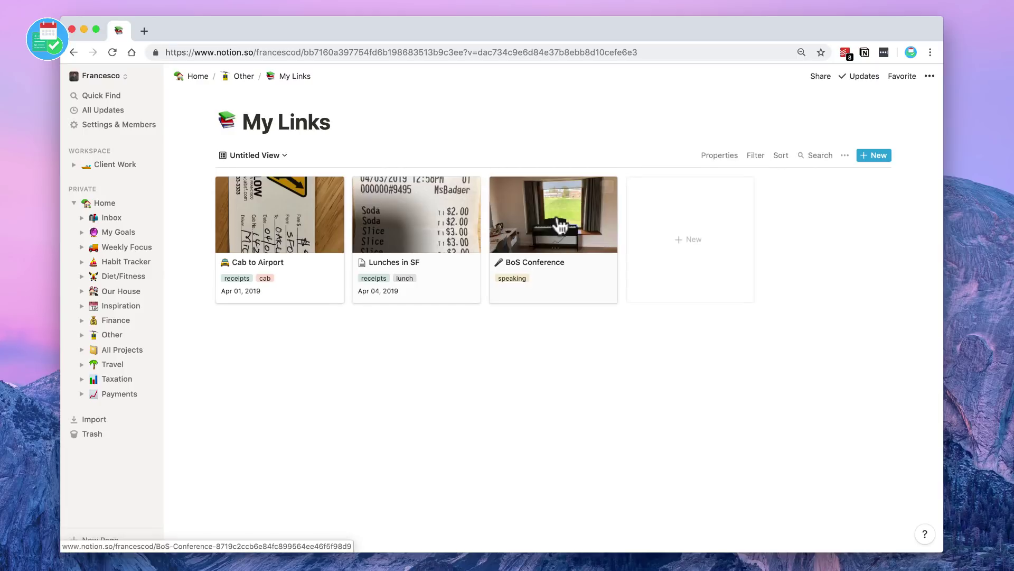
- On BoS Conference, caption the station photo 'This was the train station I got off at!'
left_click(560, 227)
scroll(467, 273, "down", 3)
scroll(458, 345, "down", 2)
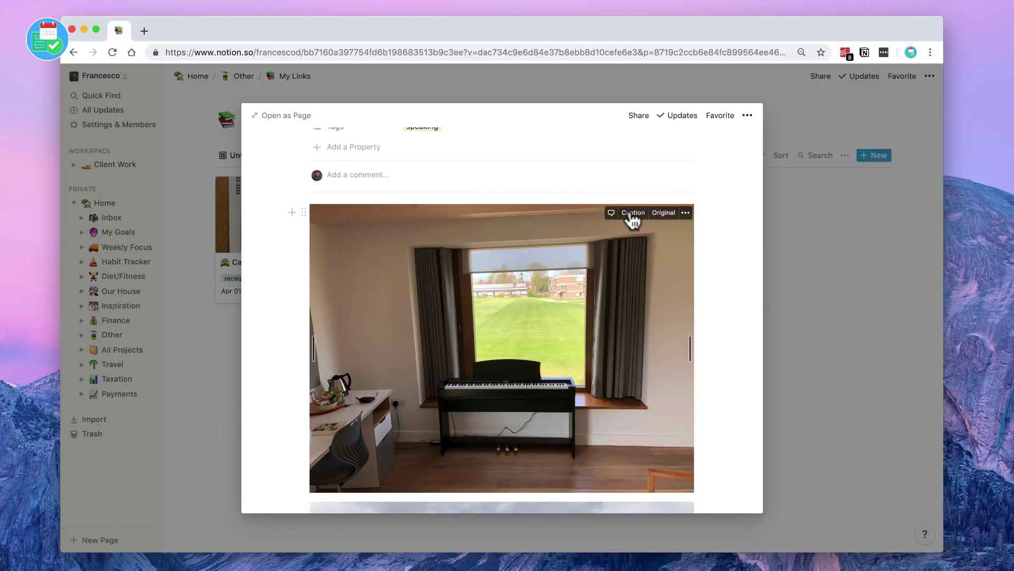
scroll(634, 219, "down", 1)
type("This was the room")
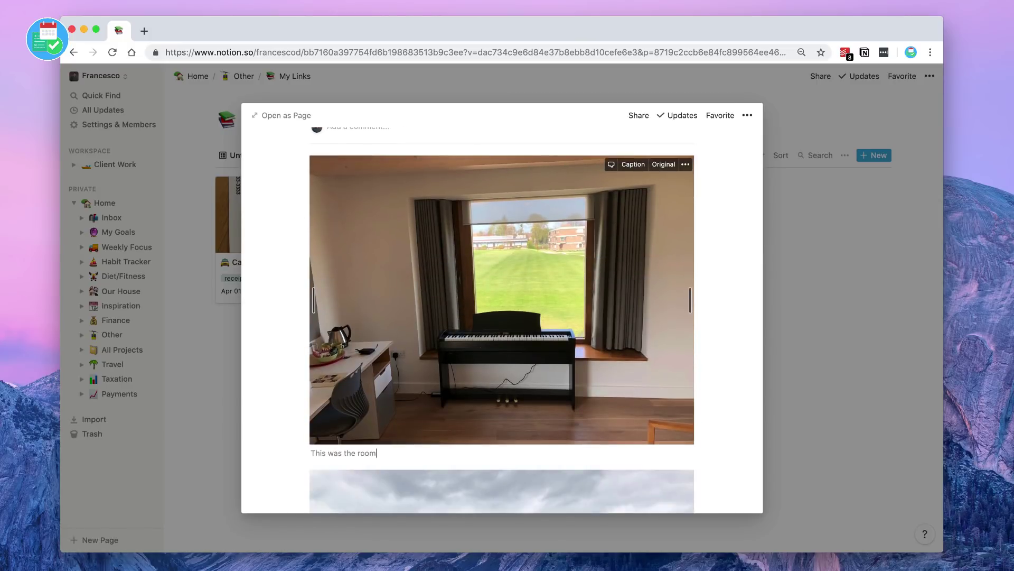
type(" I stayed in")
scroll(556, 416, "down", 10)
scroll(640, 288, "down", 2)
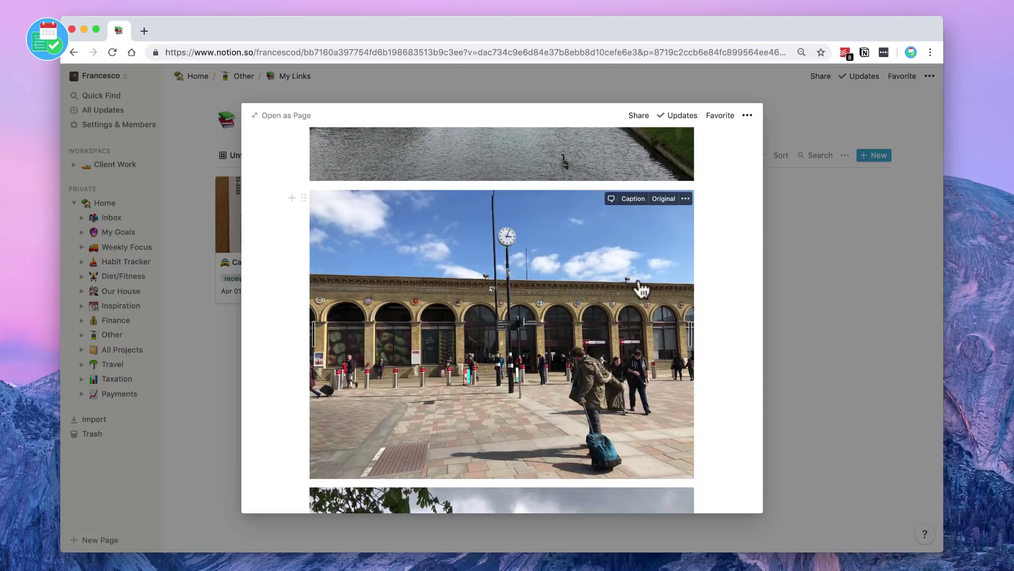
left_click(635, 200)
type("This was the")
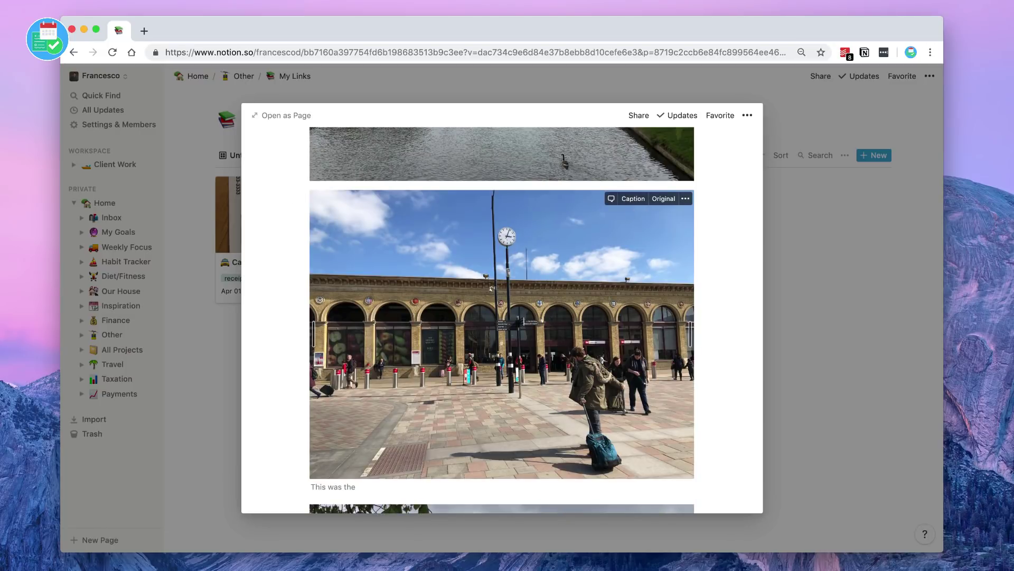
type("stat")
type("at!")
left_click(639, 116)
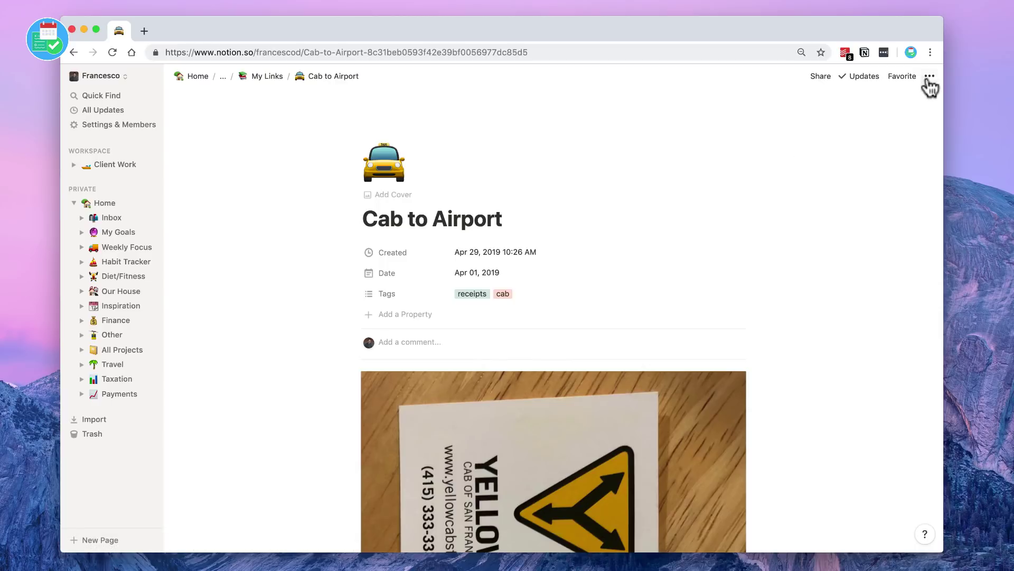
- Export Cab to Airport with Print as PDF, saving Cab to Airport.pdf to Downloads
left_click(929, 76)
mouse_move(856, 347)
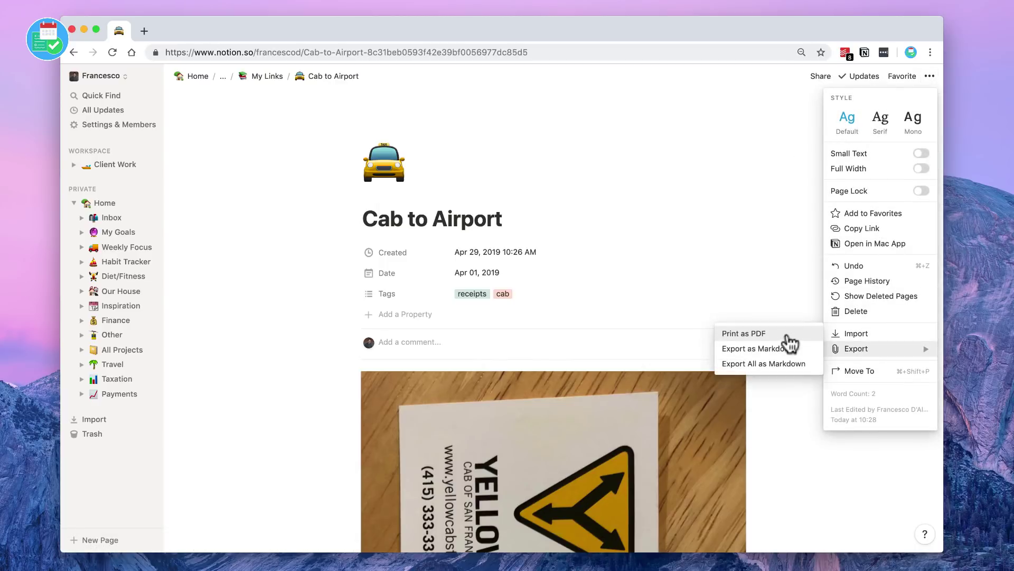
left_click(787, 339)
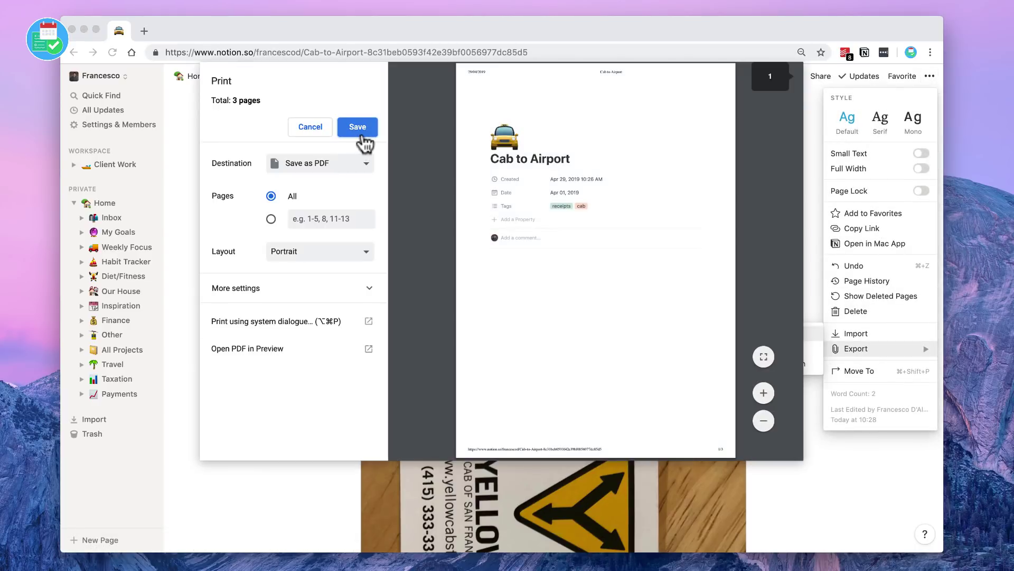
left_click(357, 128)
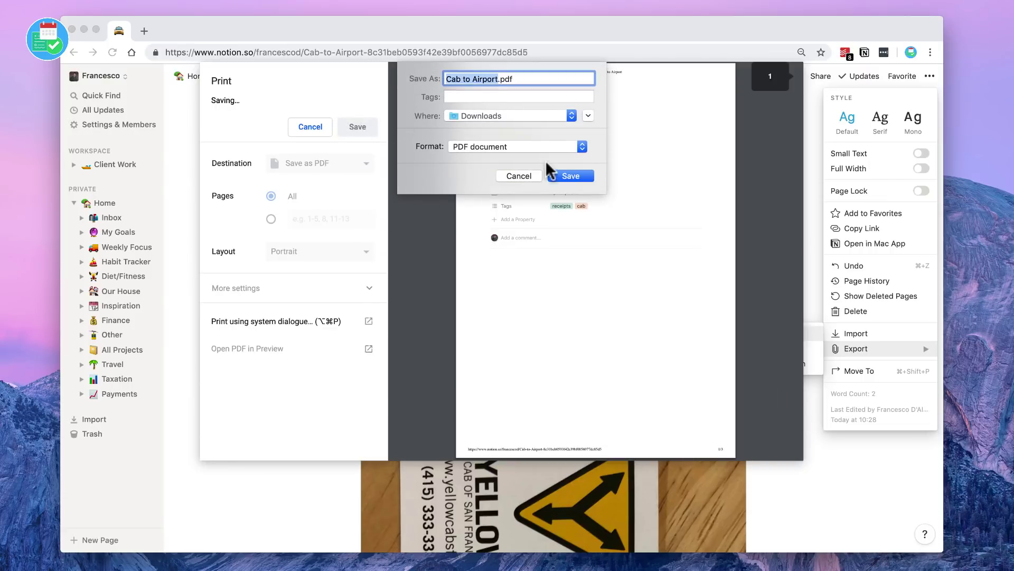
left_click(565, 177)
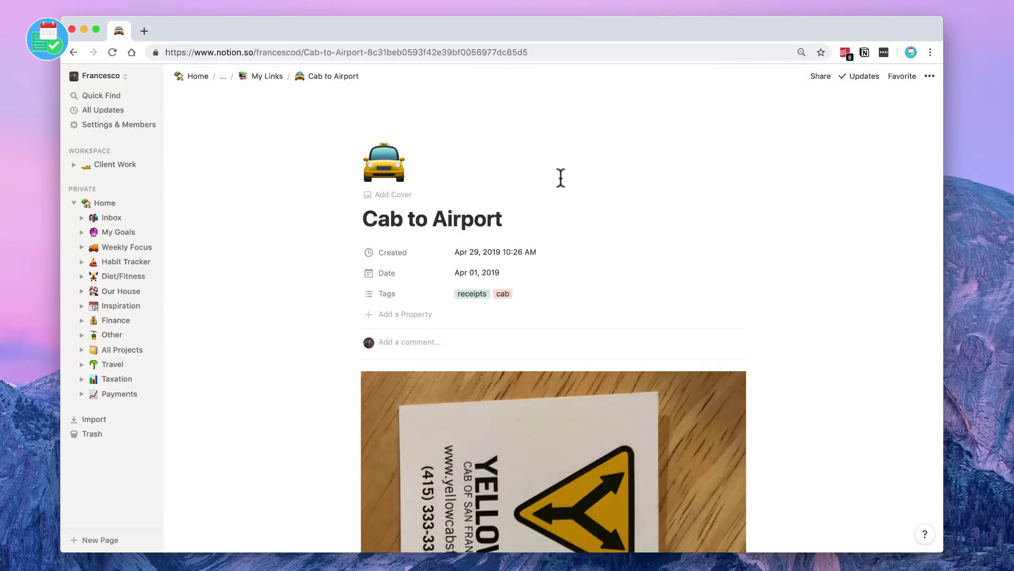